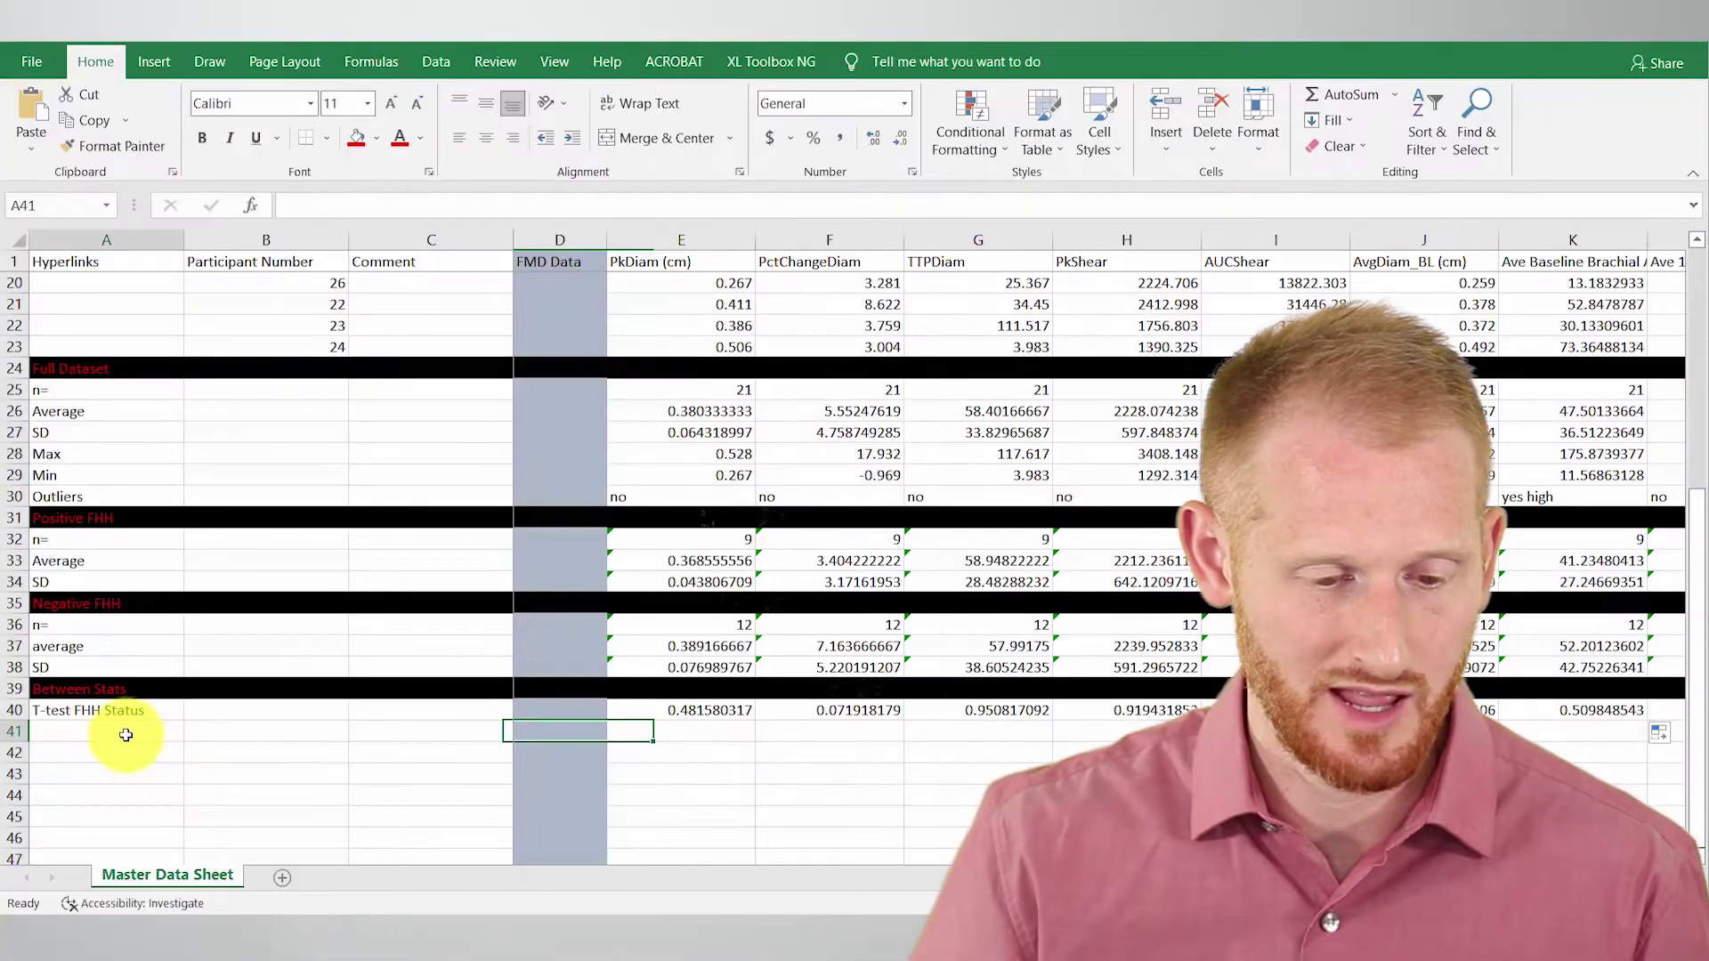
# Step: Select cell A41, just below the T-test FHH Status row
pyautogui.click(125, 735)
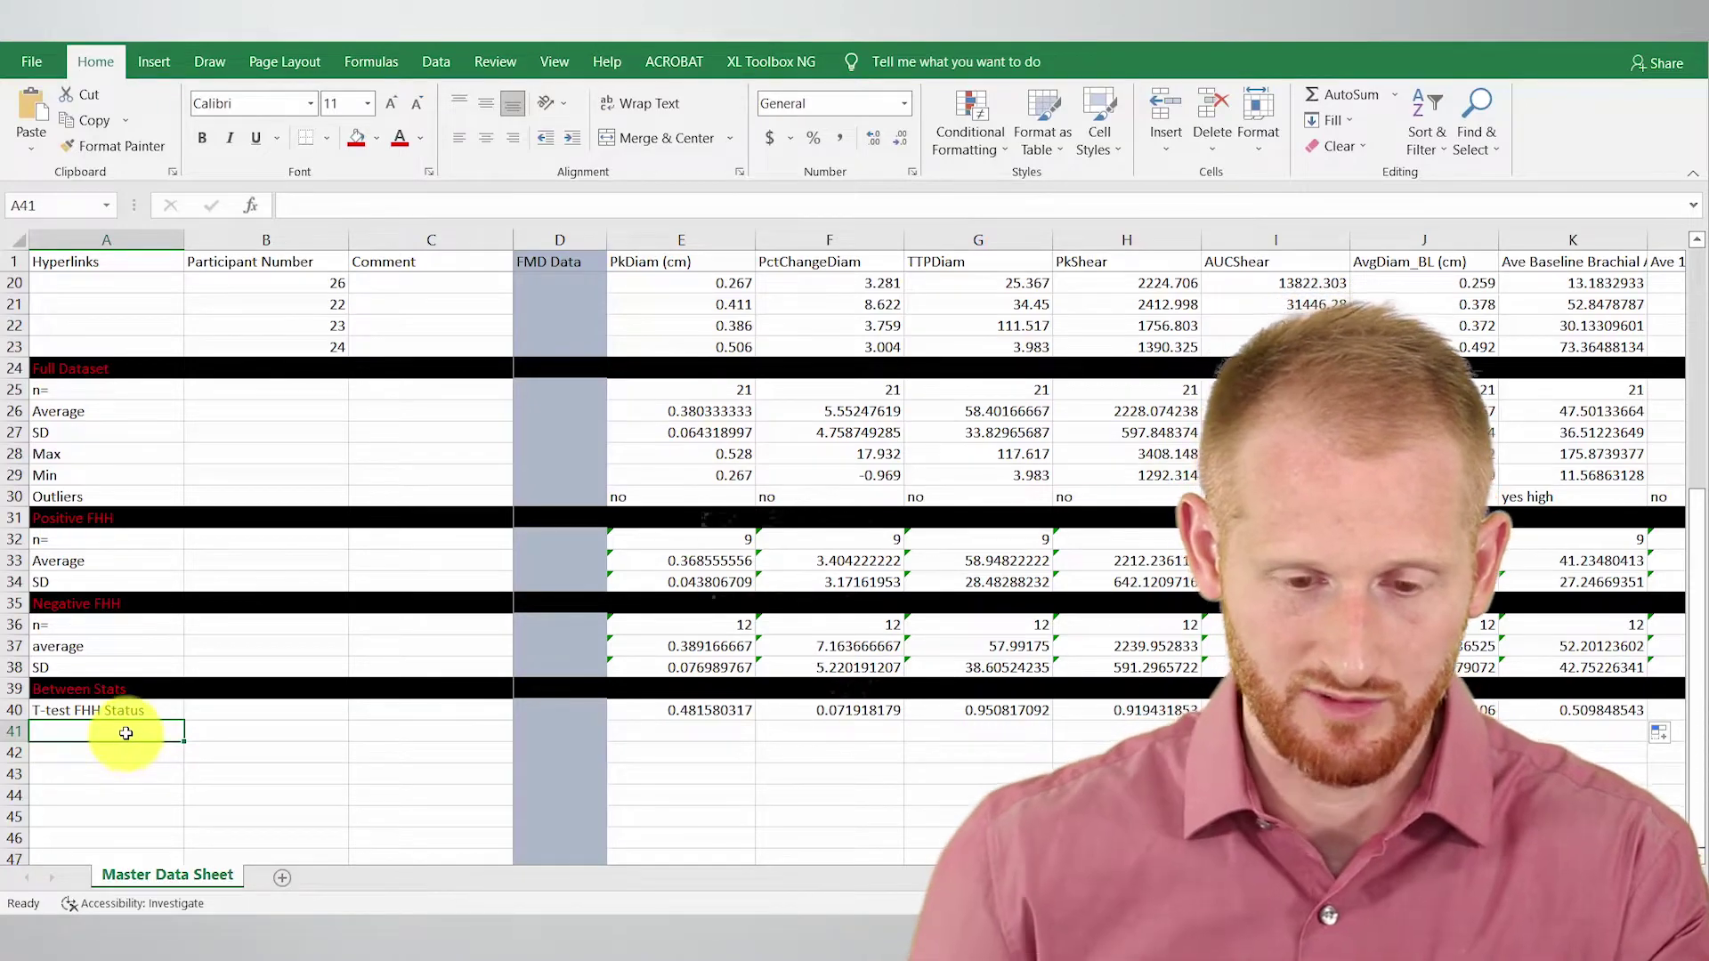
pyautogui.scroll(6, 267, 695)
pyautogui.scroll(-6, 481, 584)
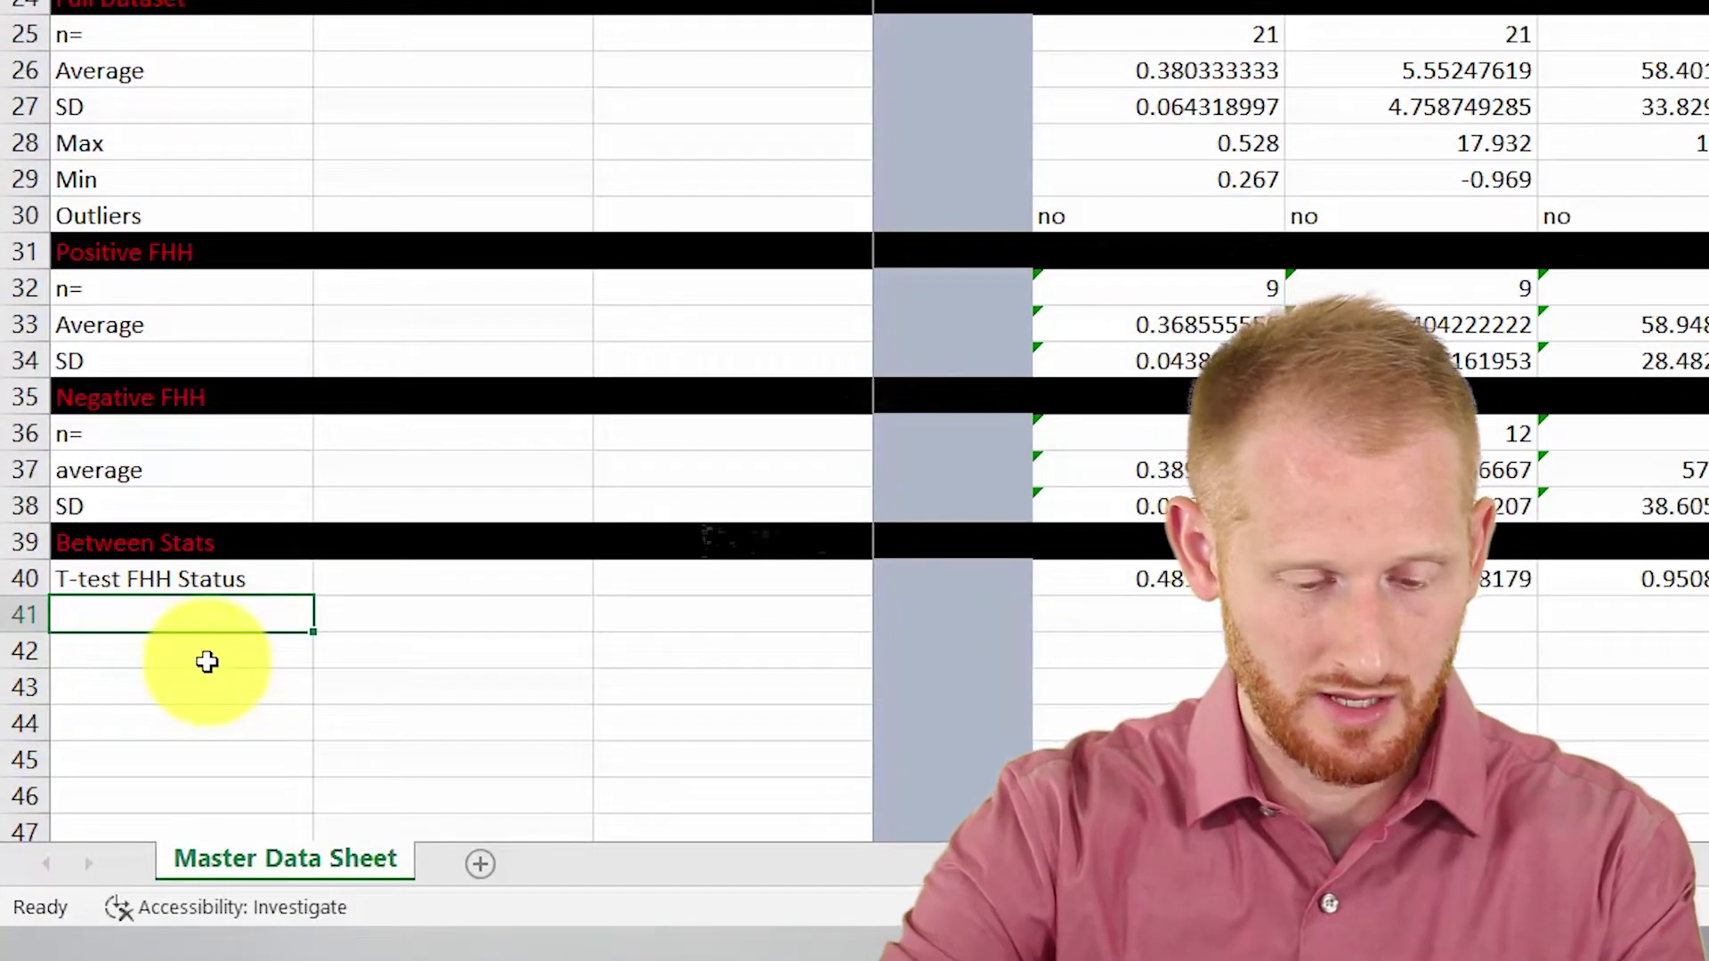
# Step: Enter 'Cohens D' in A41 and move on to cell E41
pyautogui.write('Co')
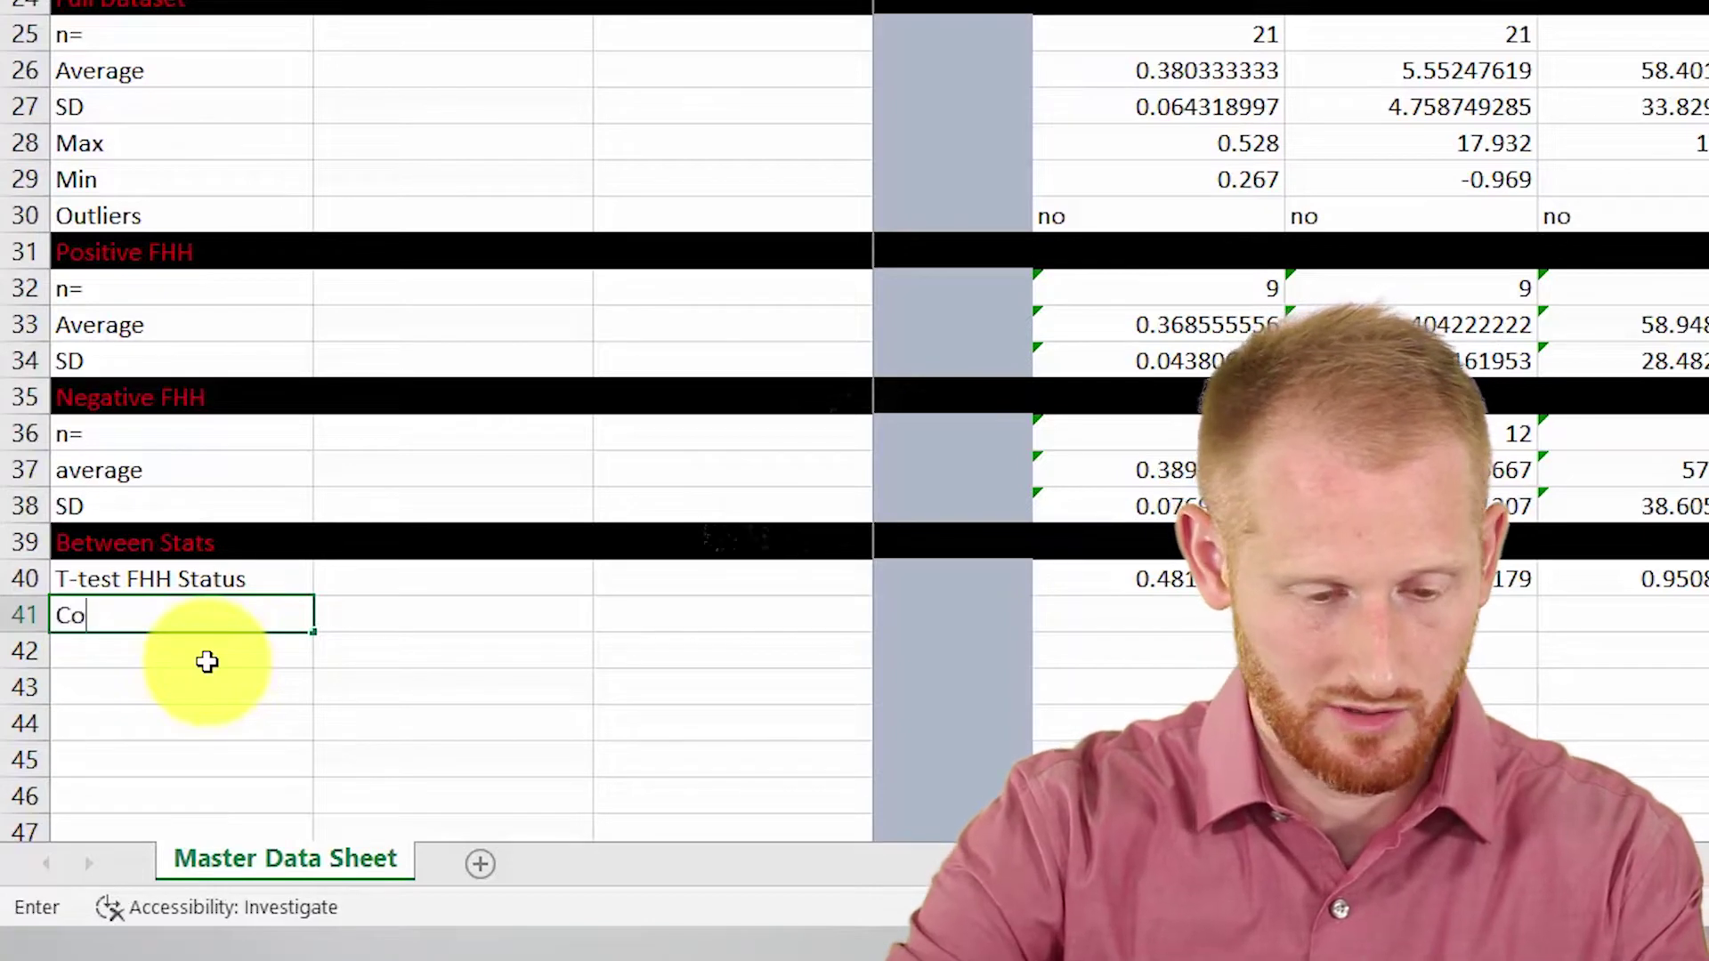
pyautogui.write('hens ')
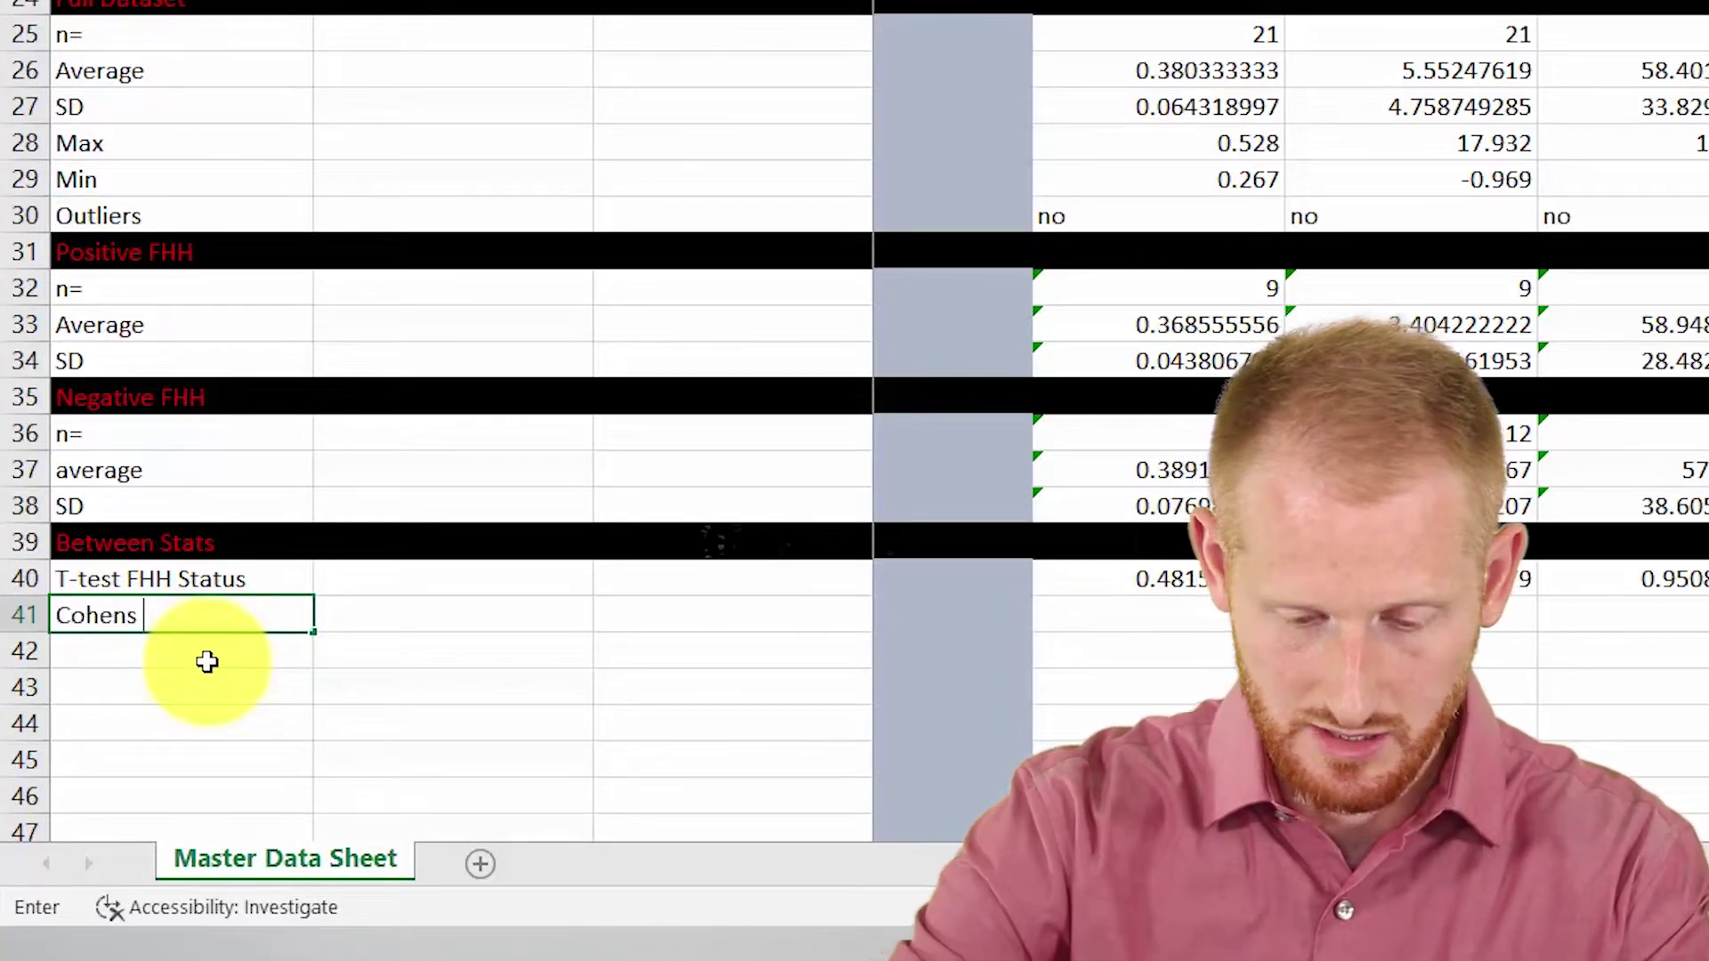
pyautogui.write('D')
pyautogui.click(1197, 612)
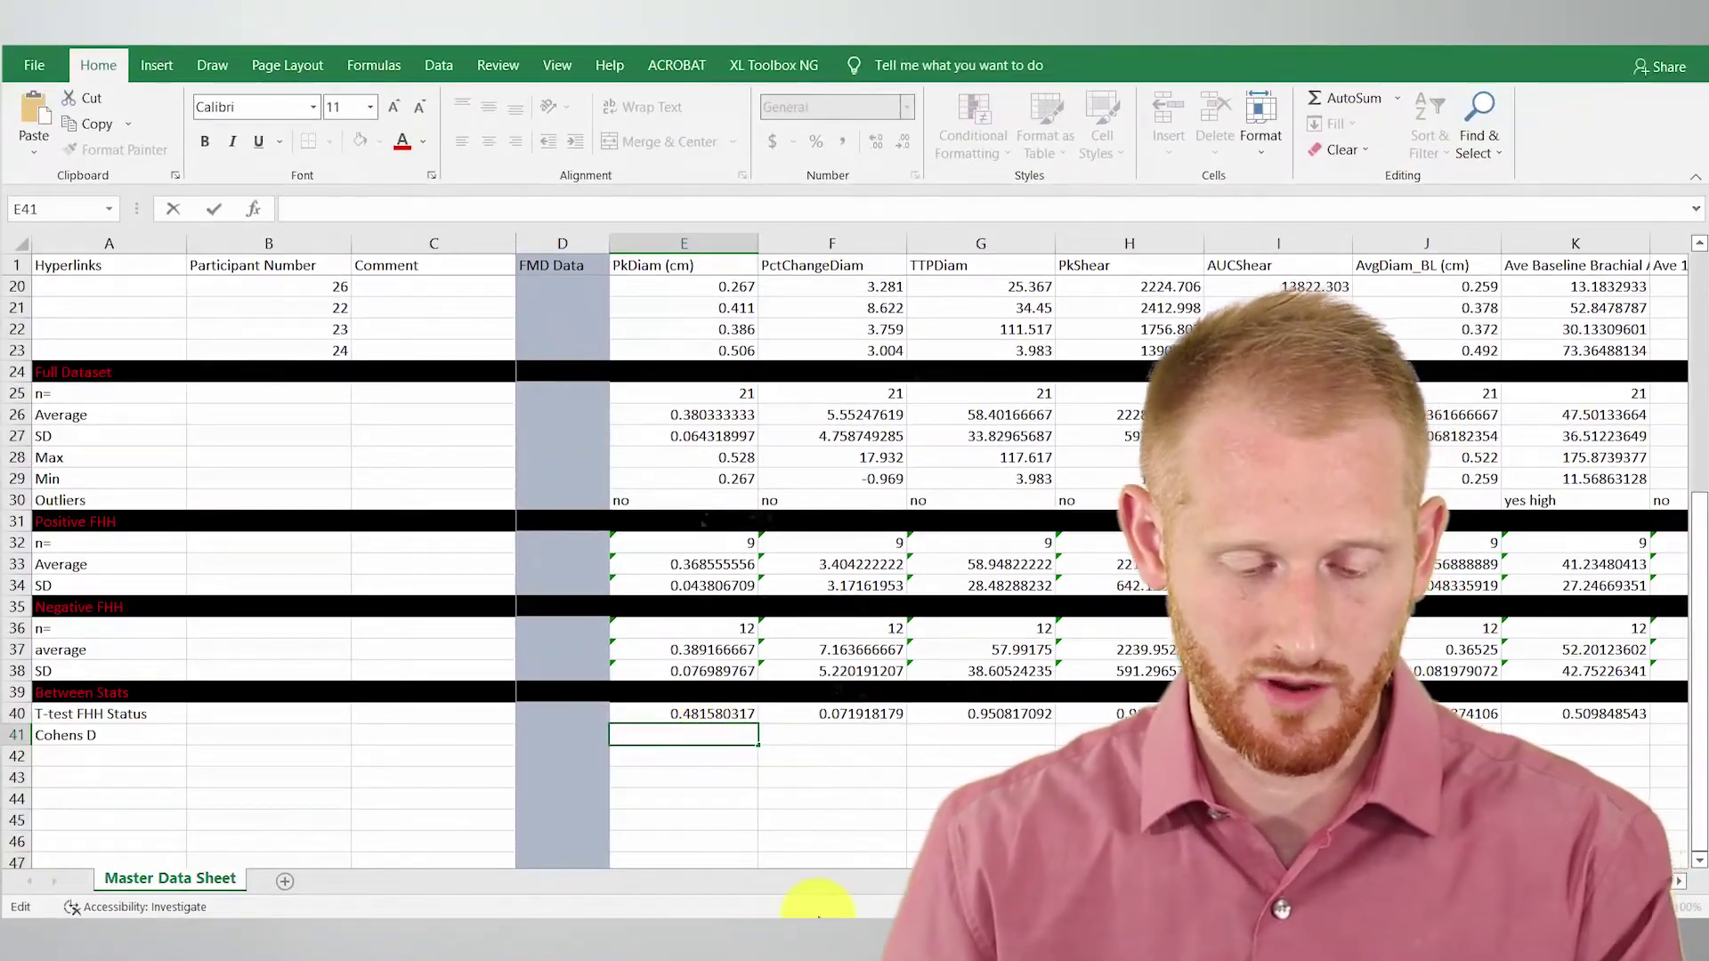
# Step: Paste the template =ABS([Group1Average]-[Group2Average])/SQRT(...) Cohen's d formula into E41
pyautogui.write('=ABS([Group1Average]-[Group2Average])/SQRT(((([Group1SD]*[Group1SD])+( [Group2SD]*[Group2SD]))/2))')
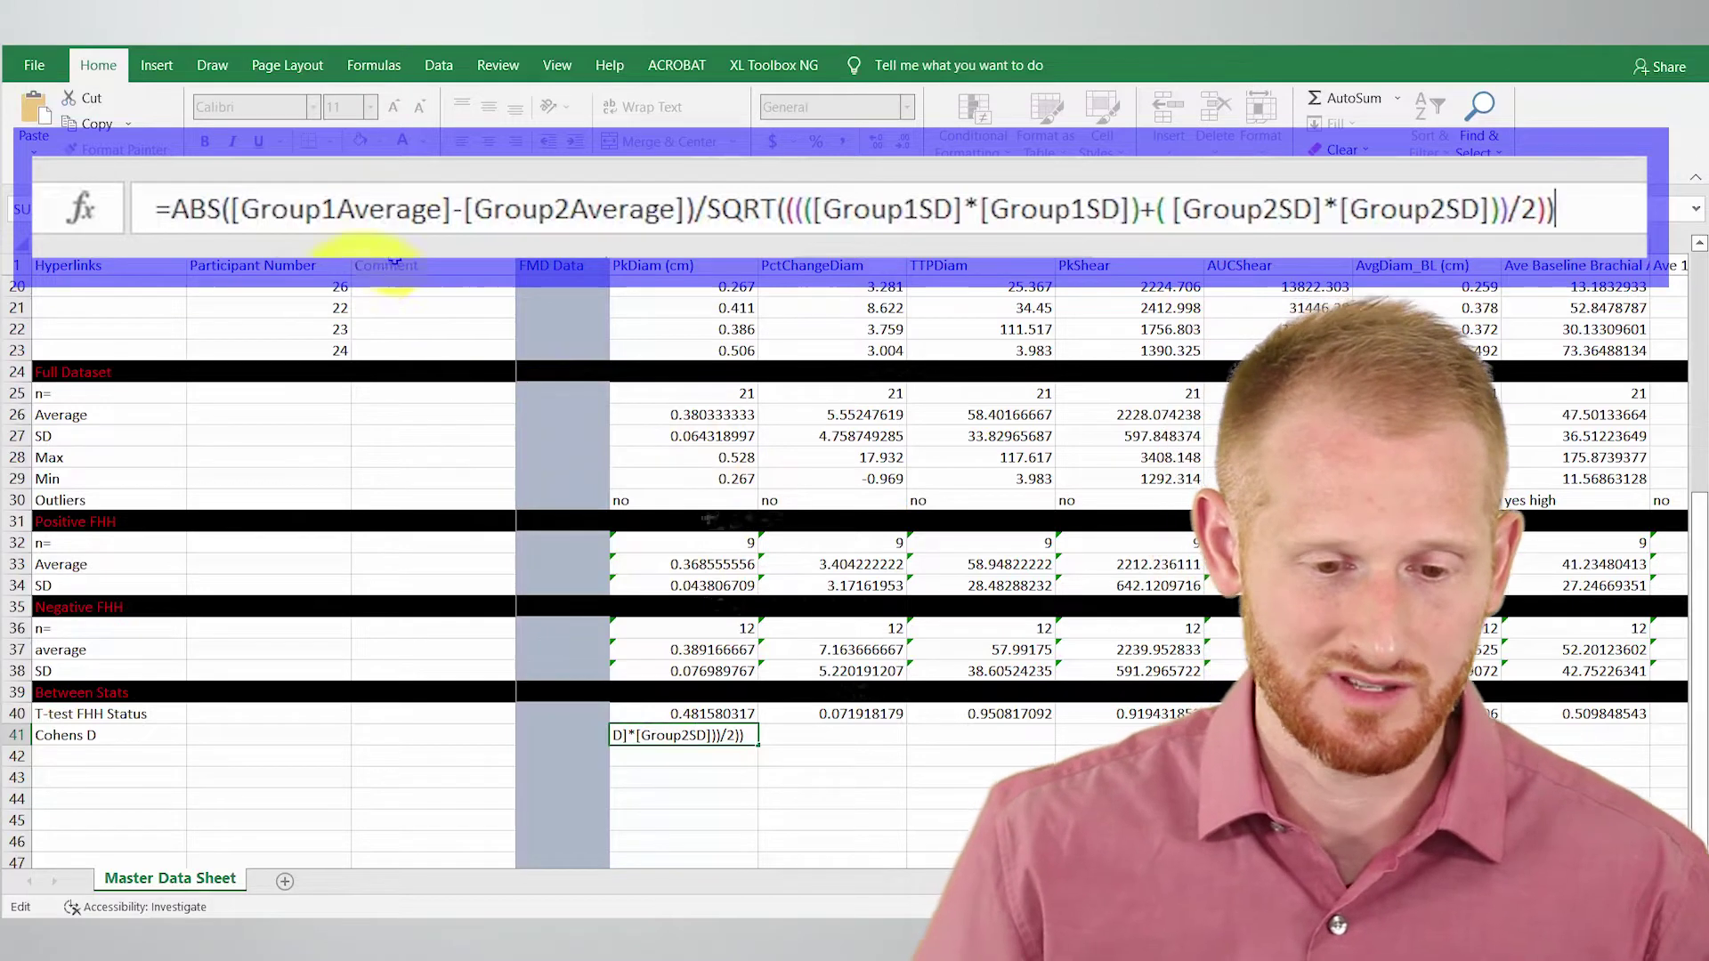
# Step: Replace the two average placeholders in E41's formula with E33 and E37, giving ABS(E33-E37)
pyautogui.moveTo(445, 211); pyautogui.dragTo(252, 202)
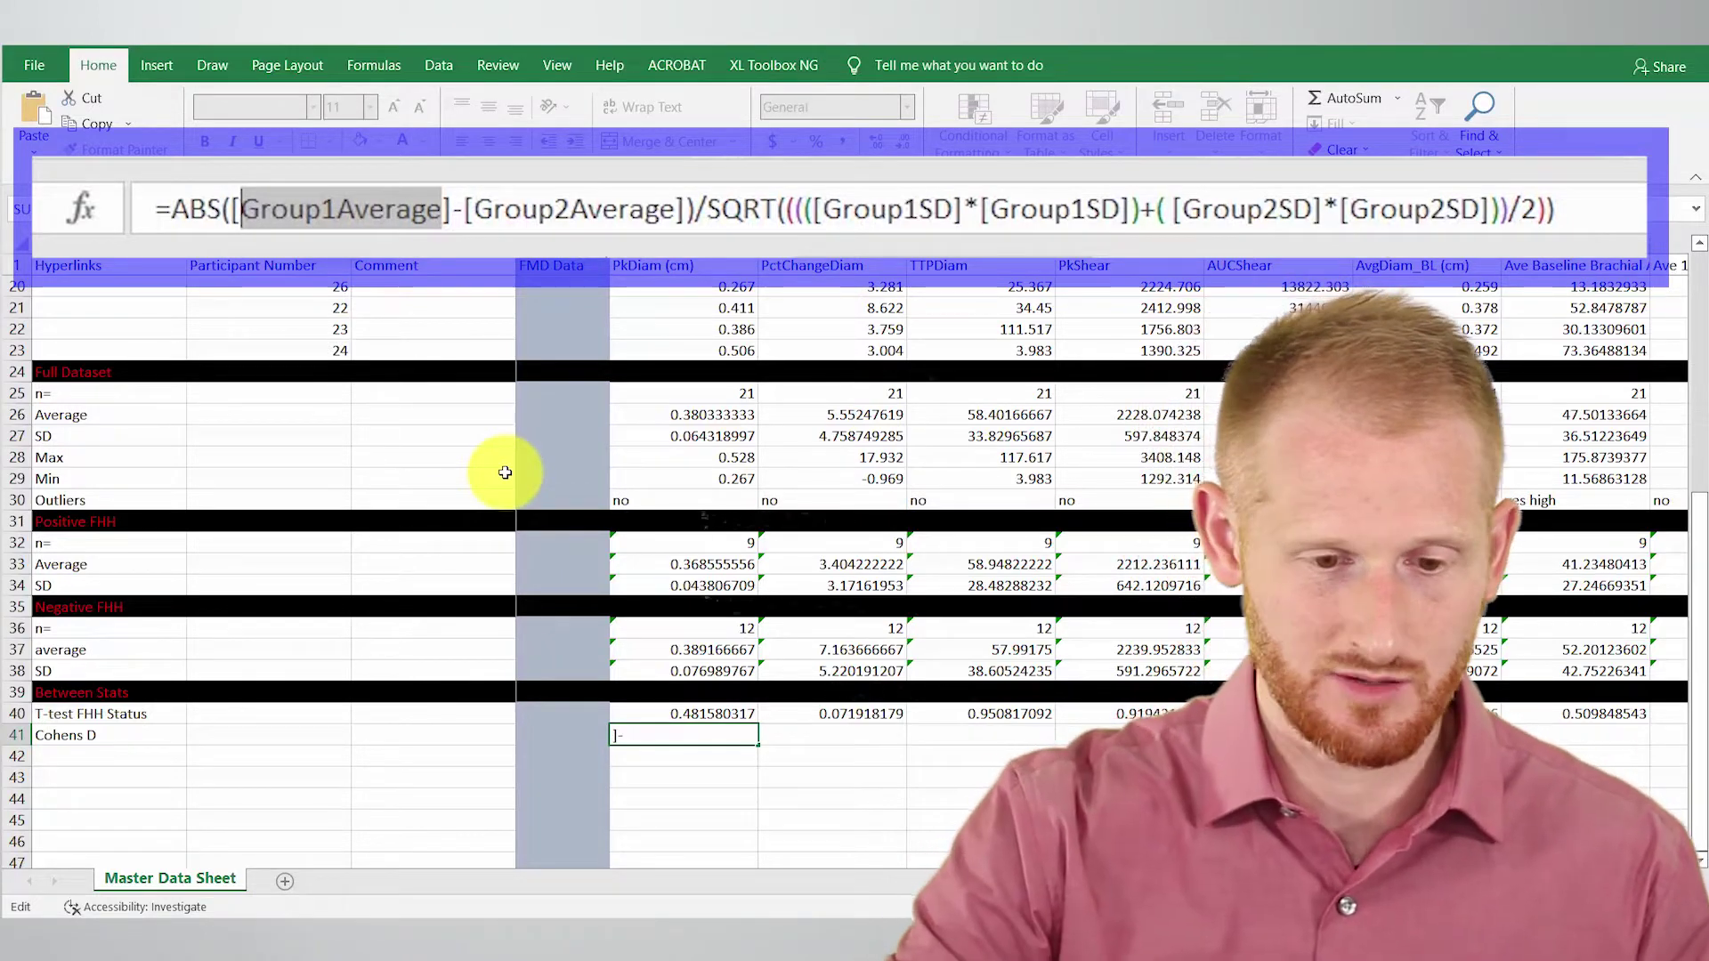
pyautogui.press('BackSpace')
pyautogui.press('BackSpace')
pyautogui.press('Delete')
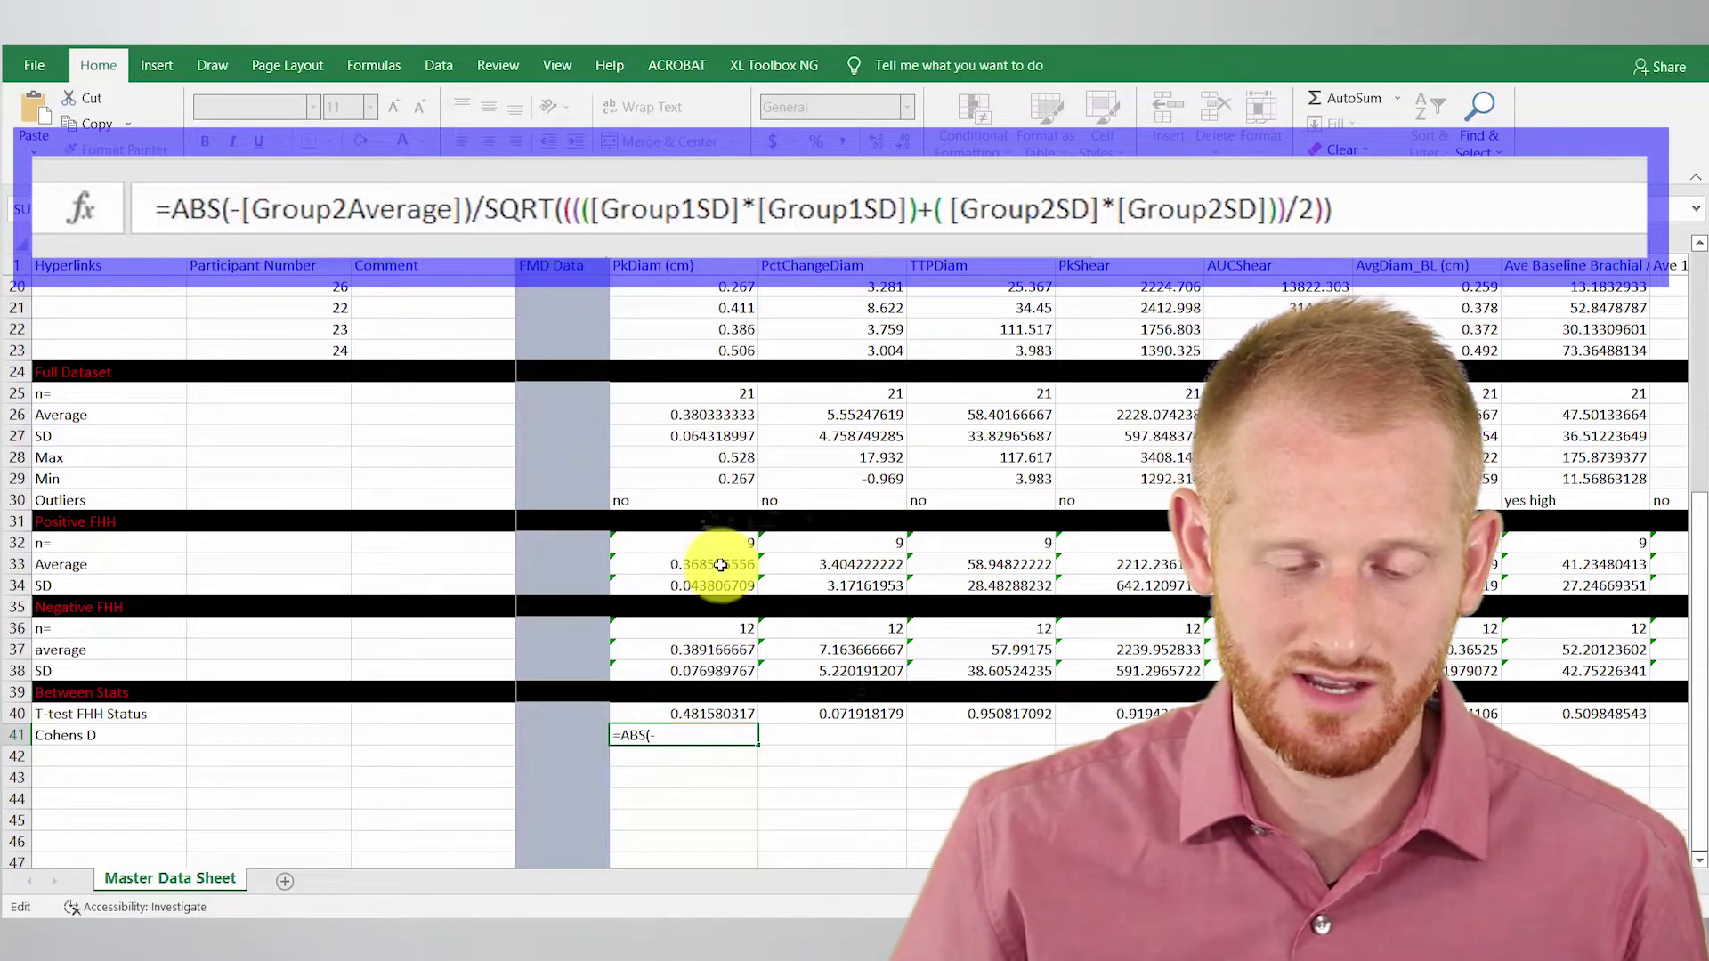
pyautogui.click(725, 563)
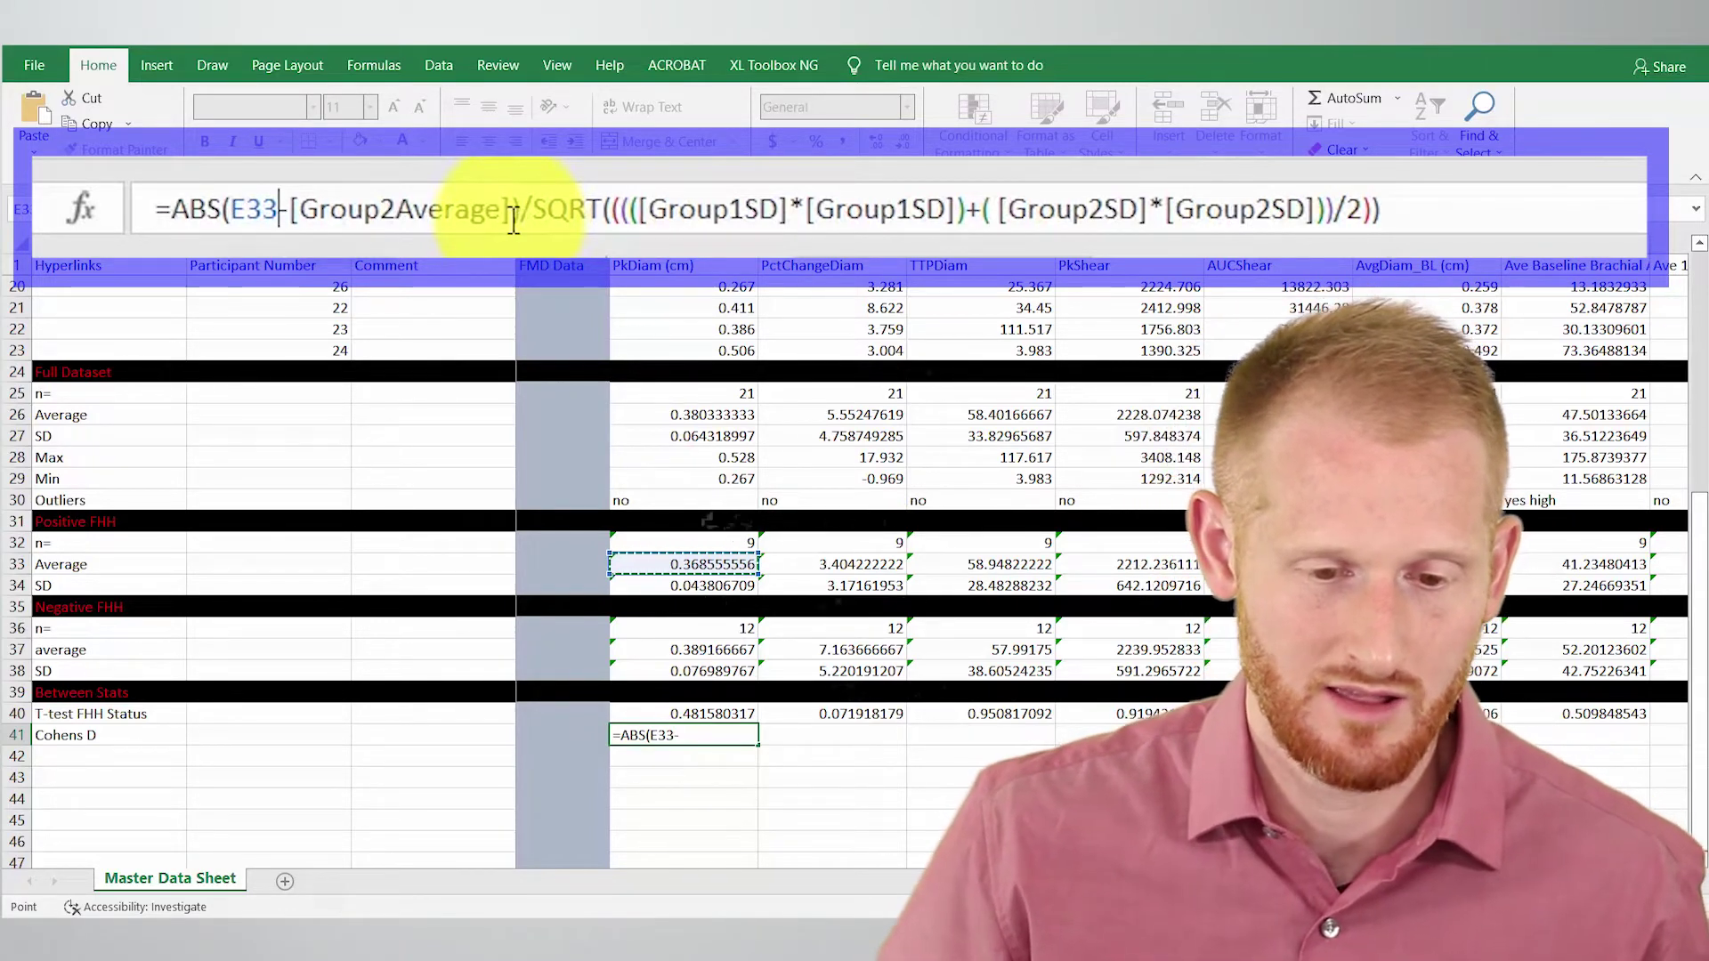
pyautogui.click(514, 222)
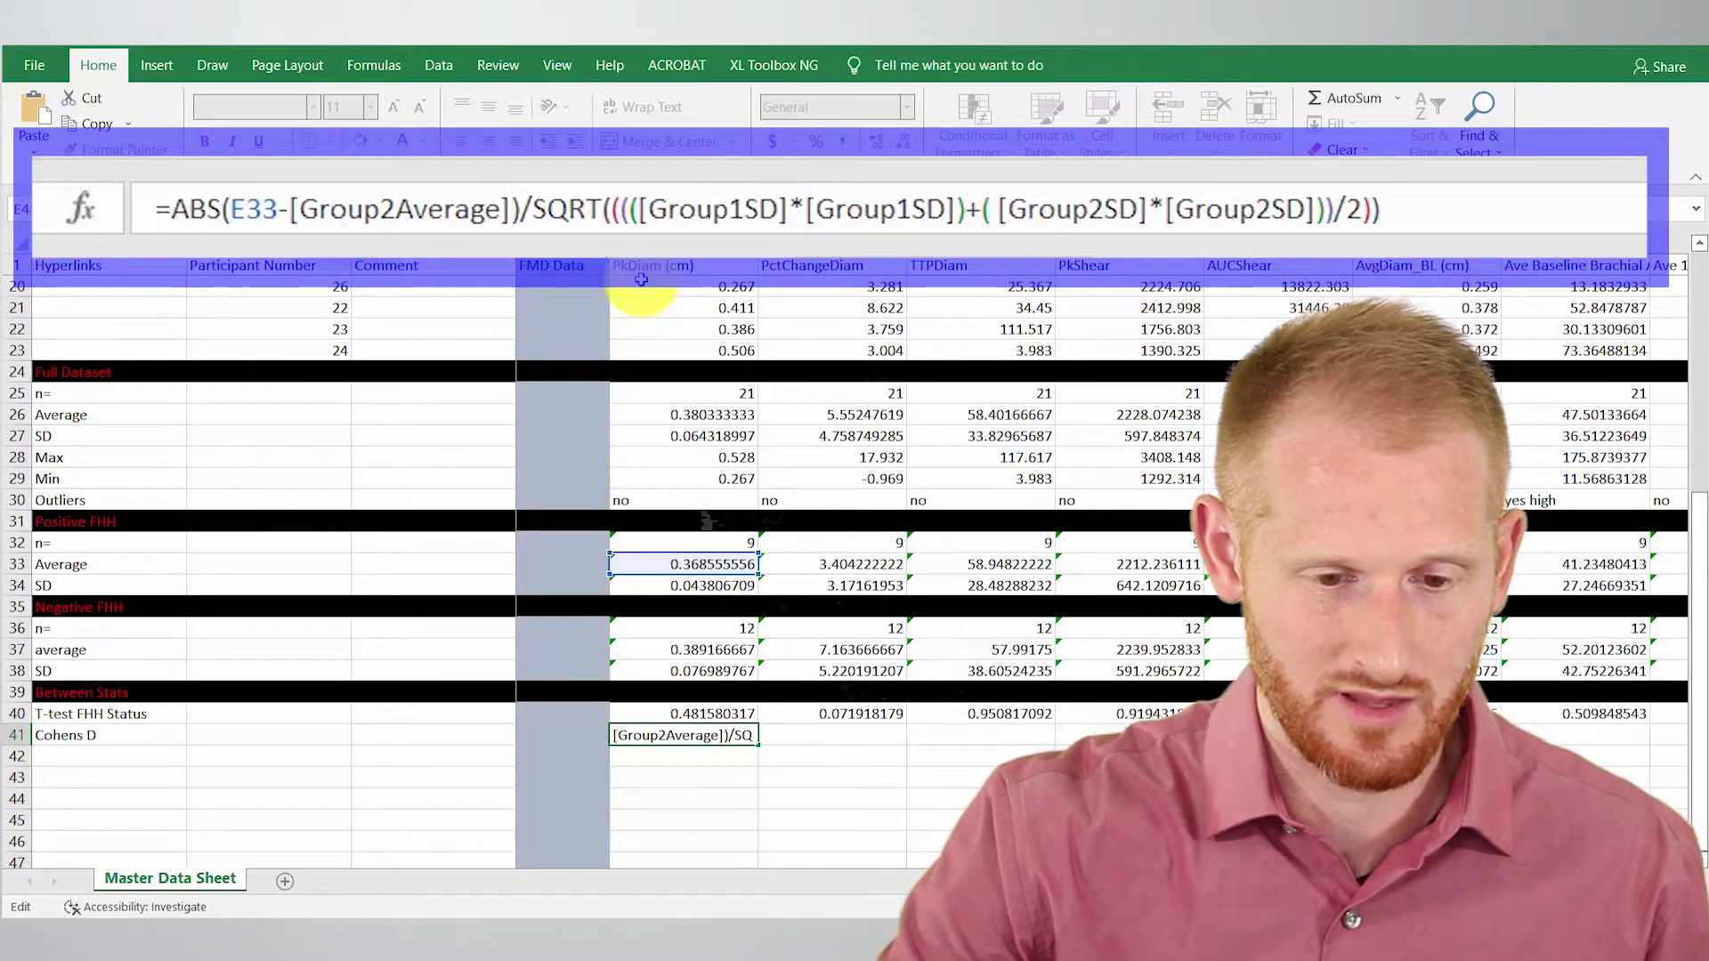
pyautogui.press('BackSpace')
pyautogui.press('BackSpace')
pyautogui.press('BackSpace')
pyautogui.press('BackSpace')
pyautogui.press('BackSpace')
pyautogui.press('BackSpace')
pyautogui.press('BackSpace')
pyautogui.press('BackSpace')
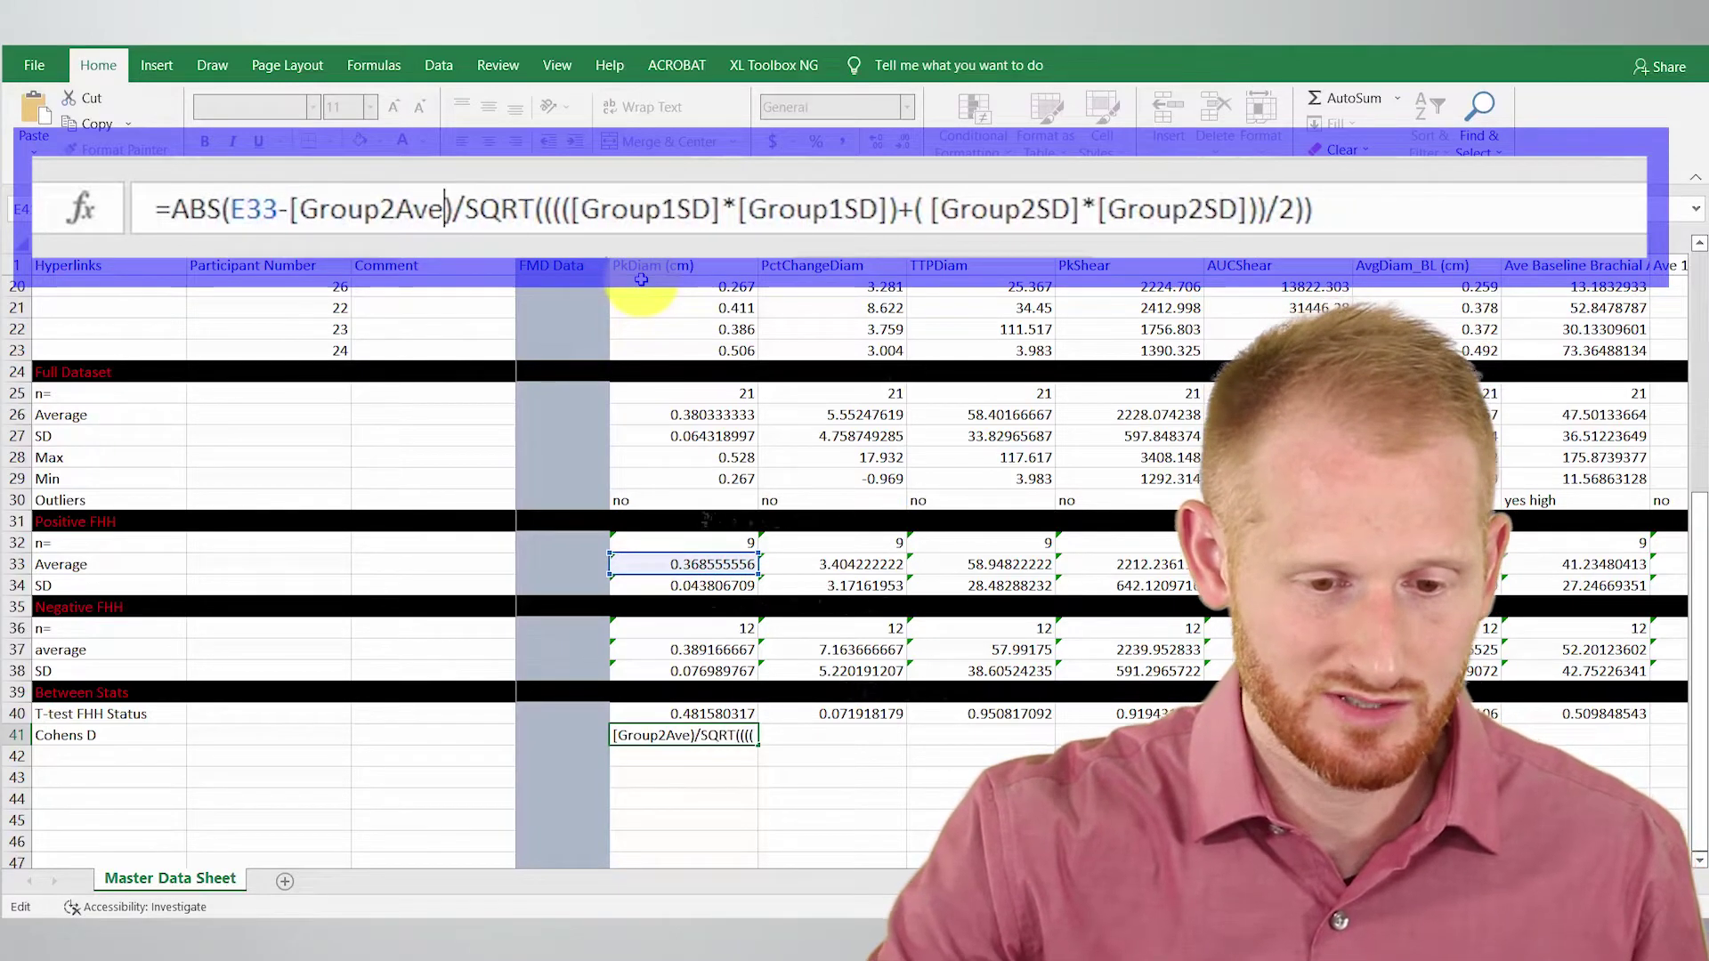
pyautogui.press('BackSpace')
pyautogui.press('BackSpace')
pyautogui.press('BackSpace')
pyautogui.press('BackSpace')
pyautogui.press('BackSpace')
pyautogui.press('BackSpace')
pyautogui.press('BackSpace')
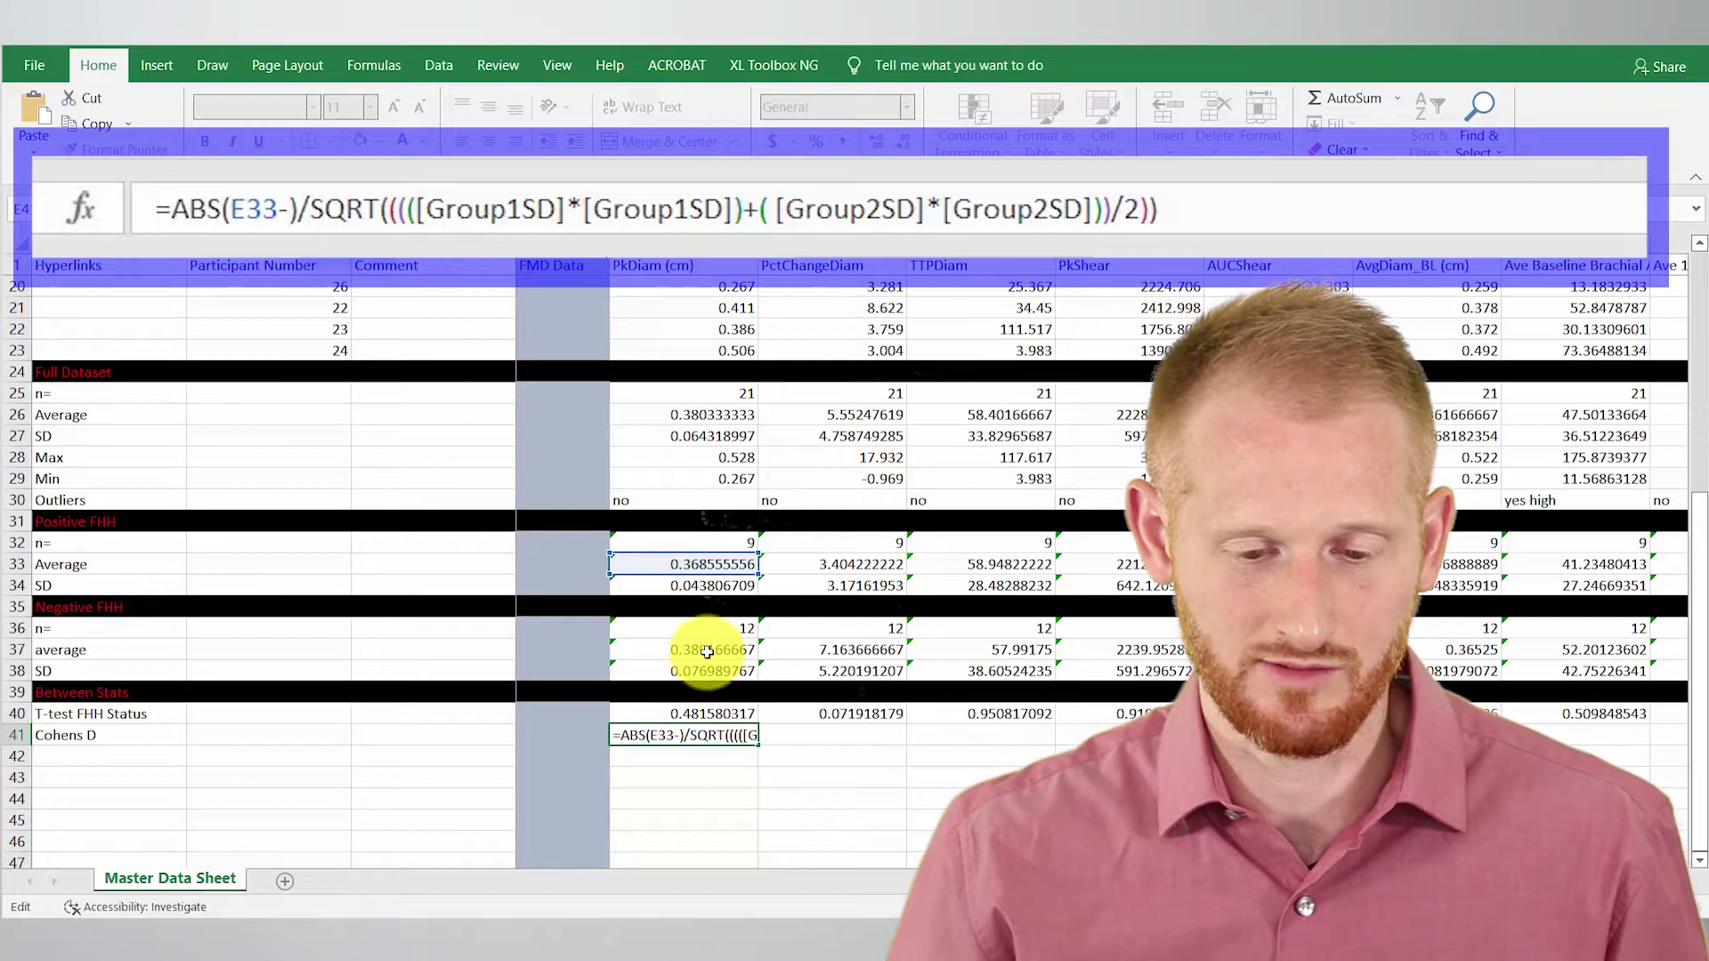
pyautogui.click(704, 650)
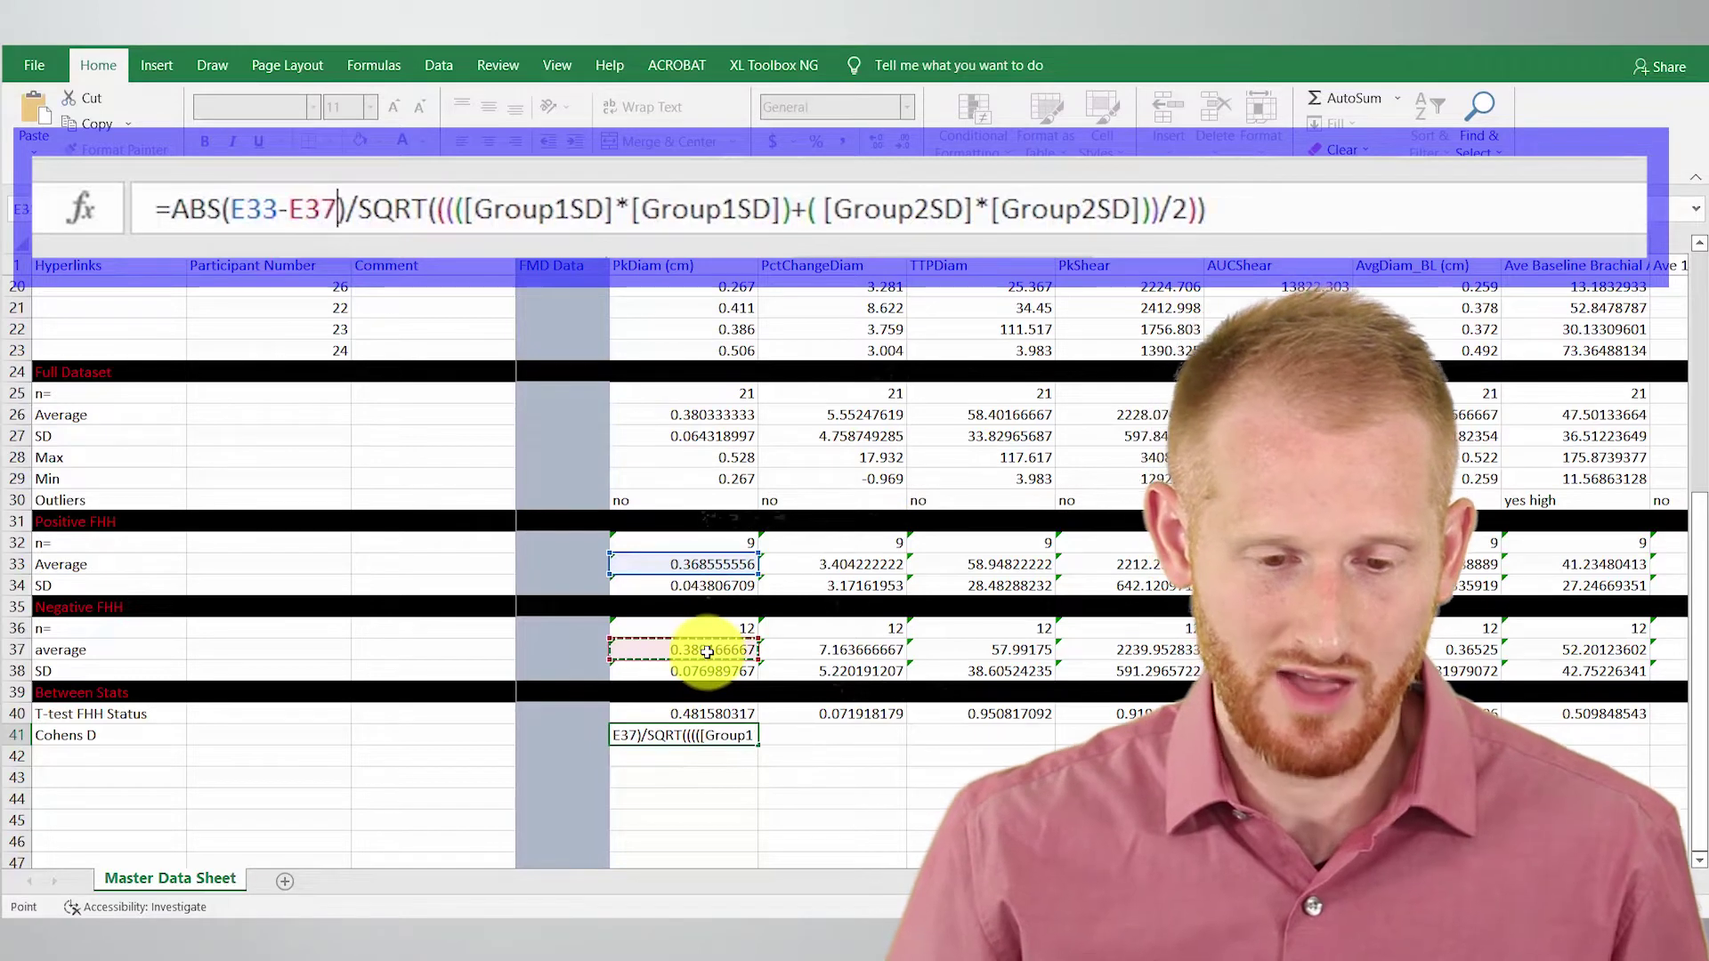
# Step: Replace both Group1SD placeholders in E41's formula with E34, making E34*E34
pyautogui.click(624, 212)
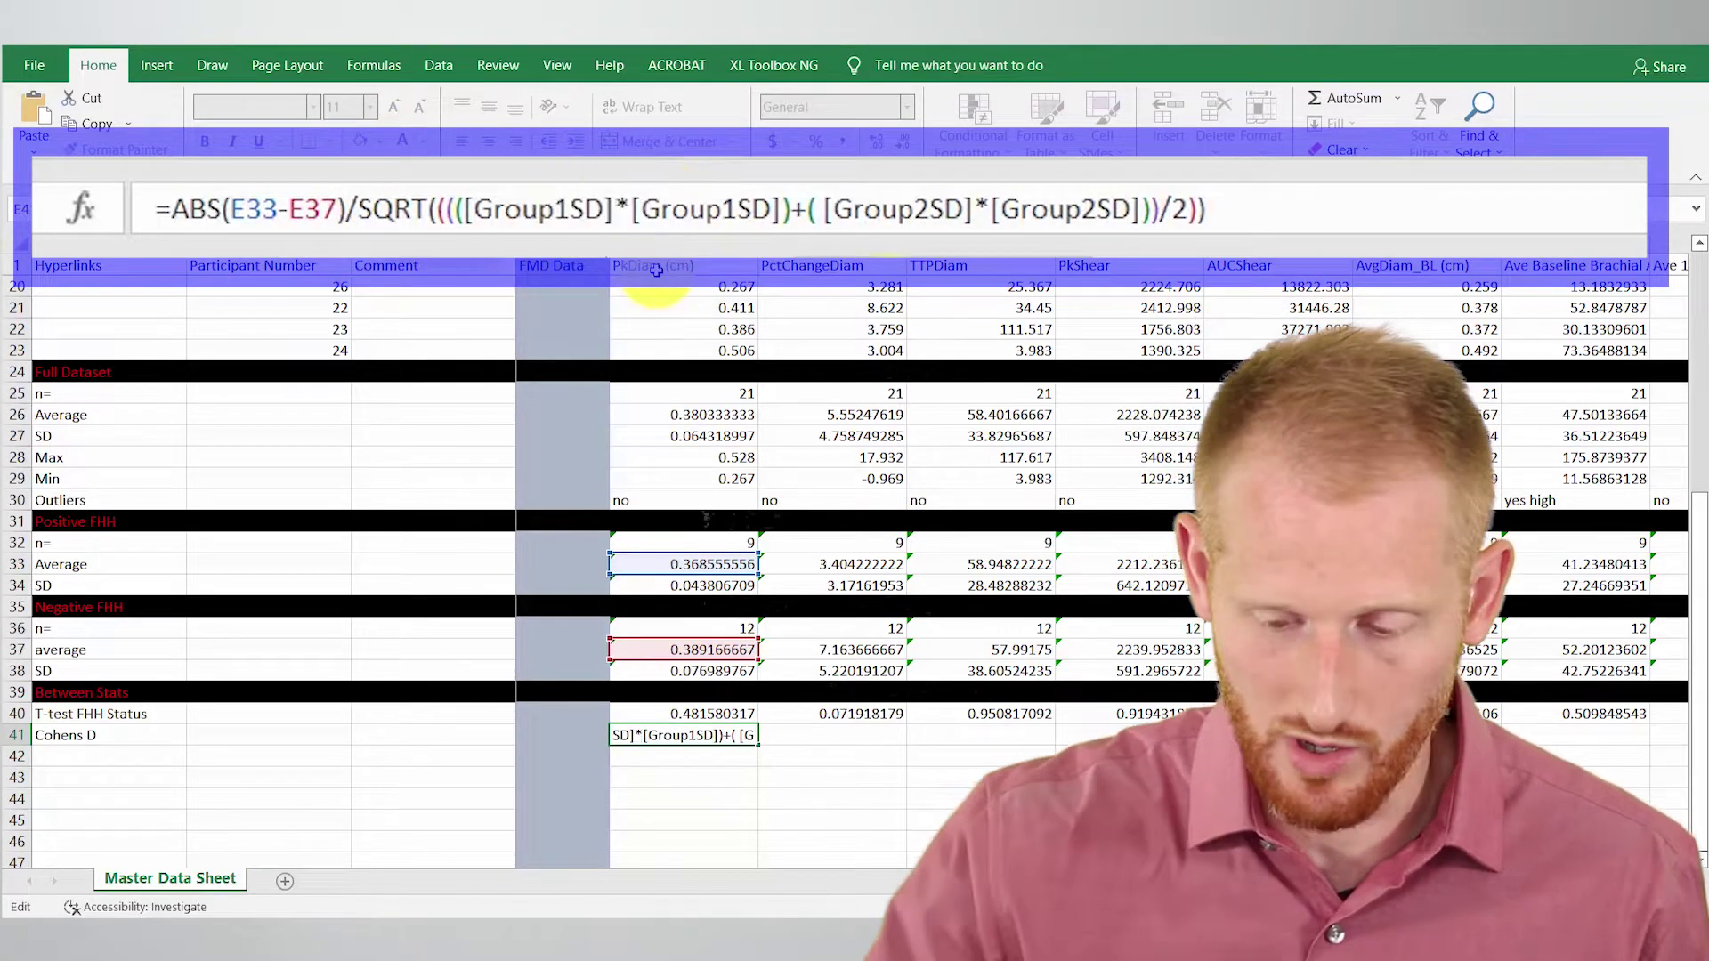
pyautogui.press('BackSpace')
pyautogui.press('BackSpace')
pyautogui.press('BackSpace')
pyautogui.press('BackSpace')
pyautogui.press('BackSpace')
pyautogui.press('BackSpace')
pyautogui.press('BackSpace')
pyautogui.press('BackSpace')
pyautogui.press('BackSpace')
pyautogui.press('BackSpace')
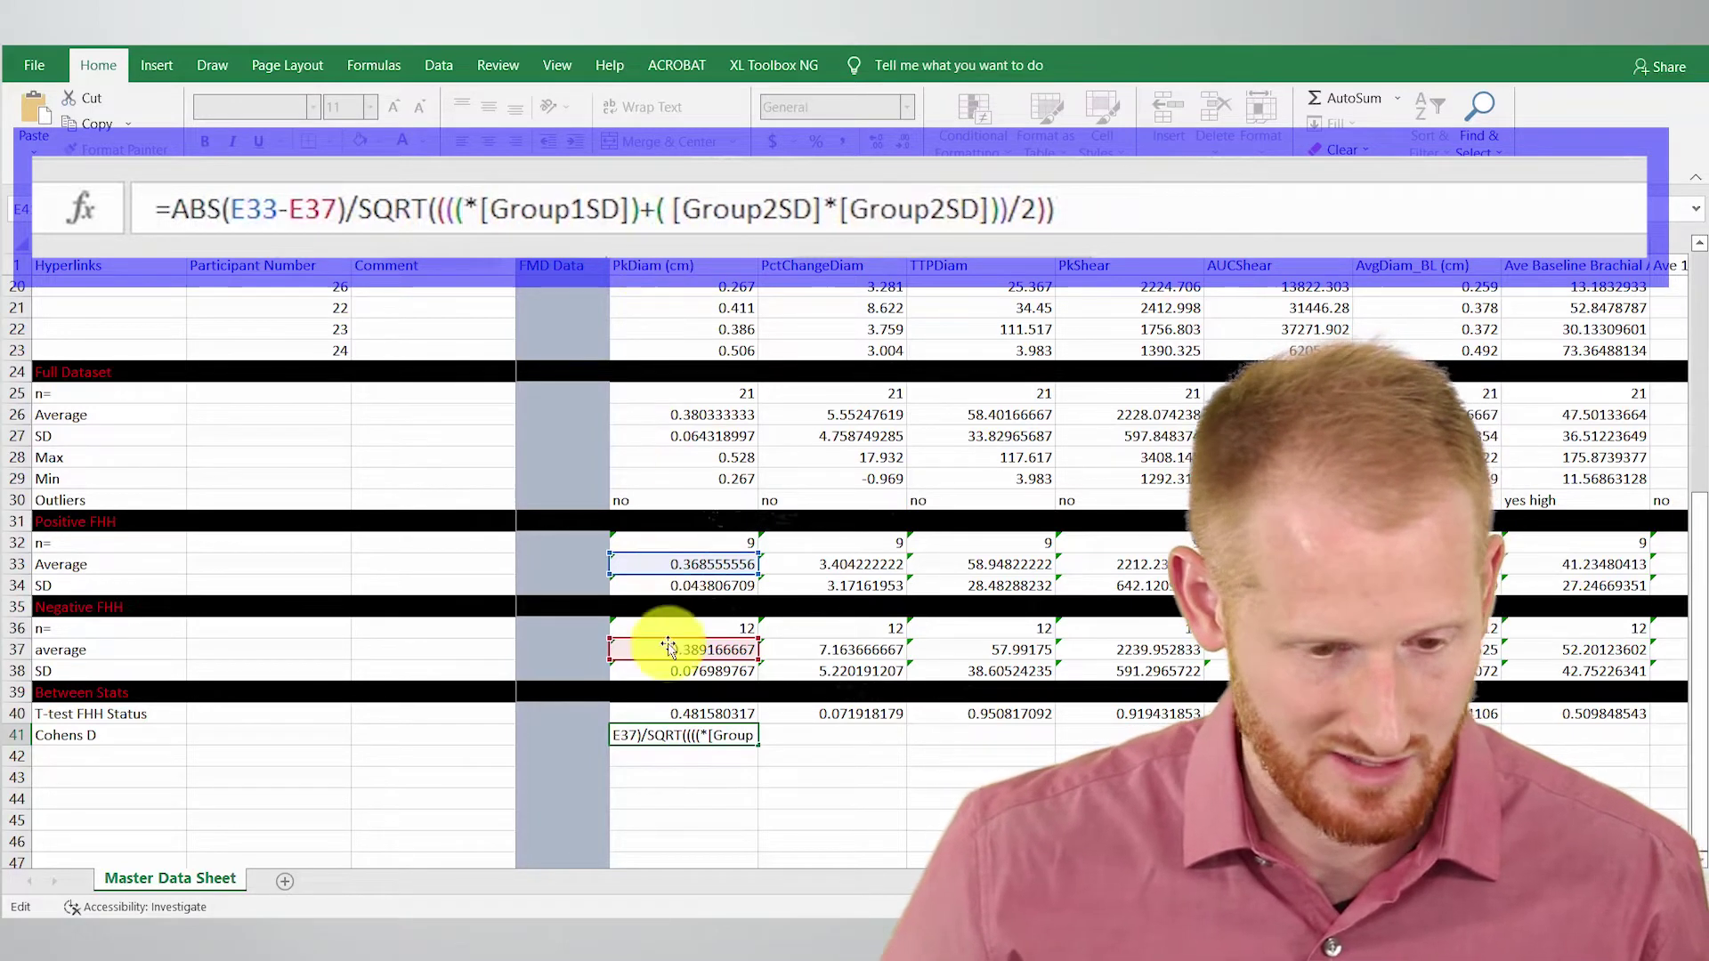
pyautogui.click(715, 586)
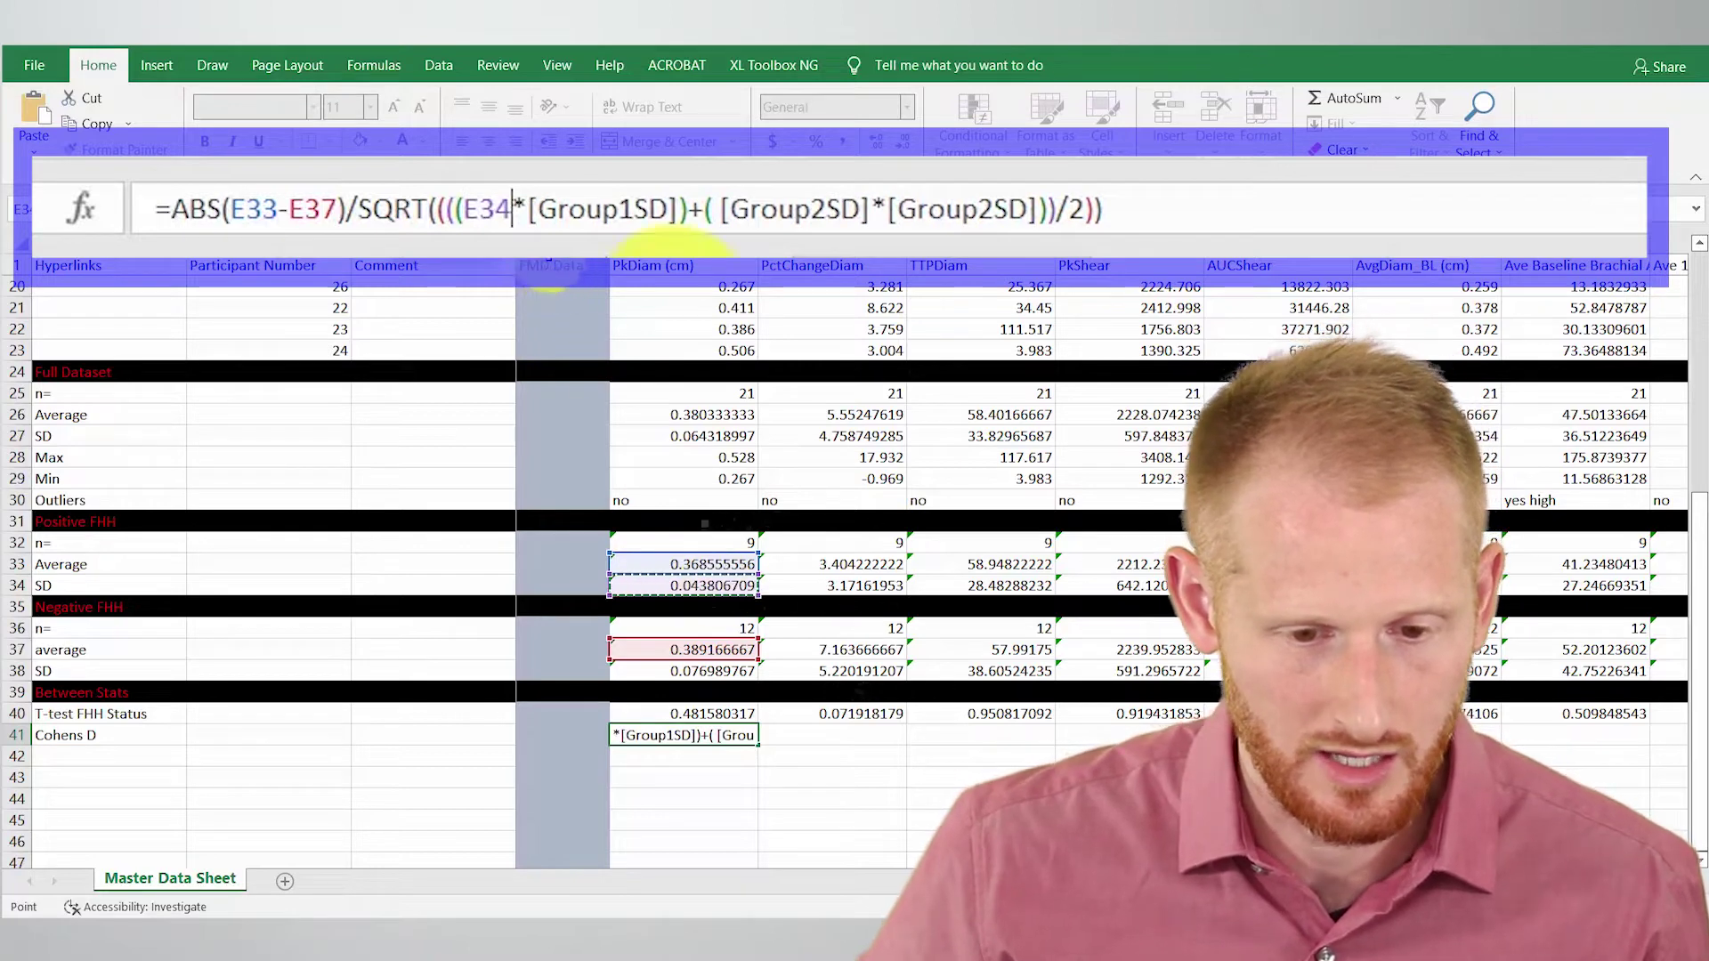
pyautogui.click(681, 212)
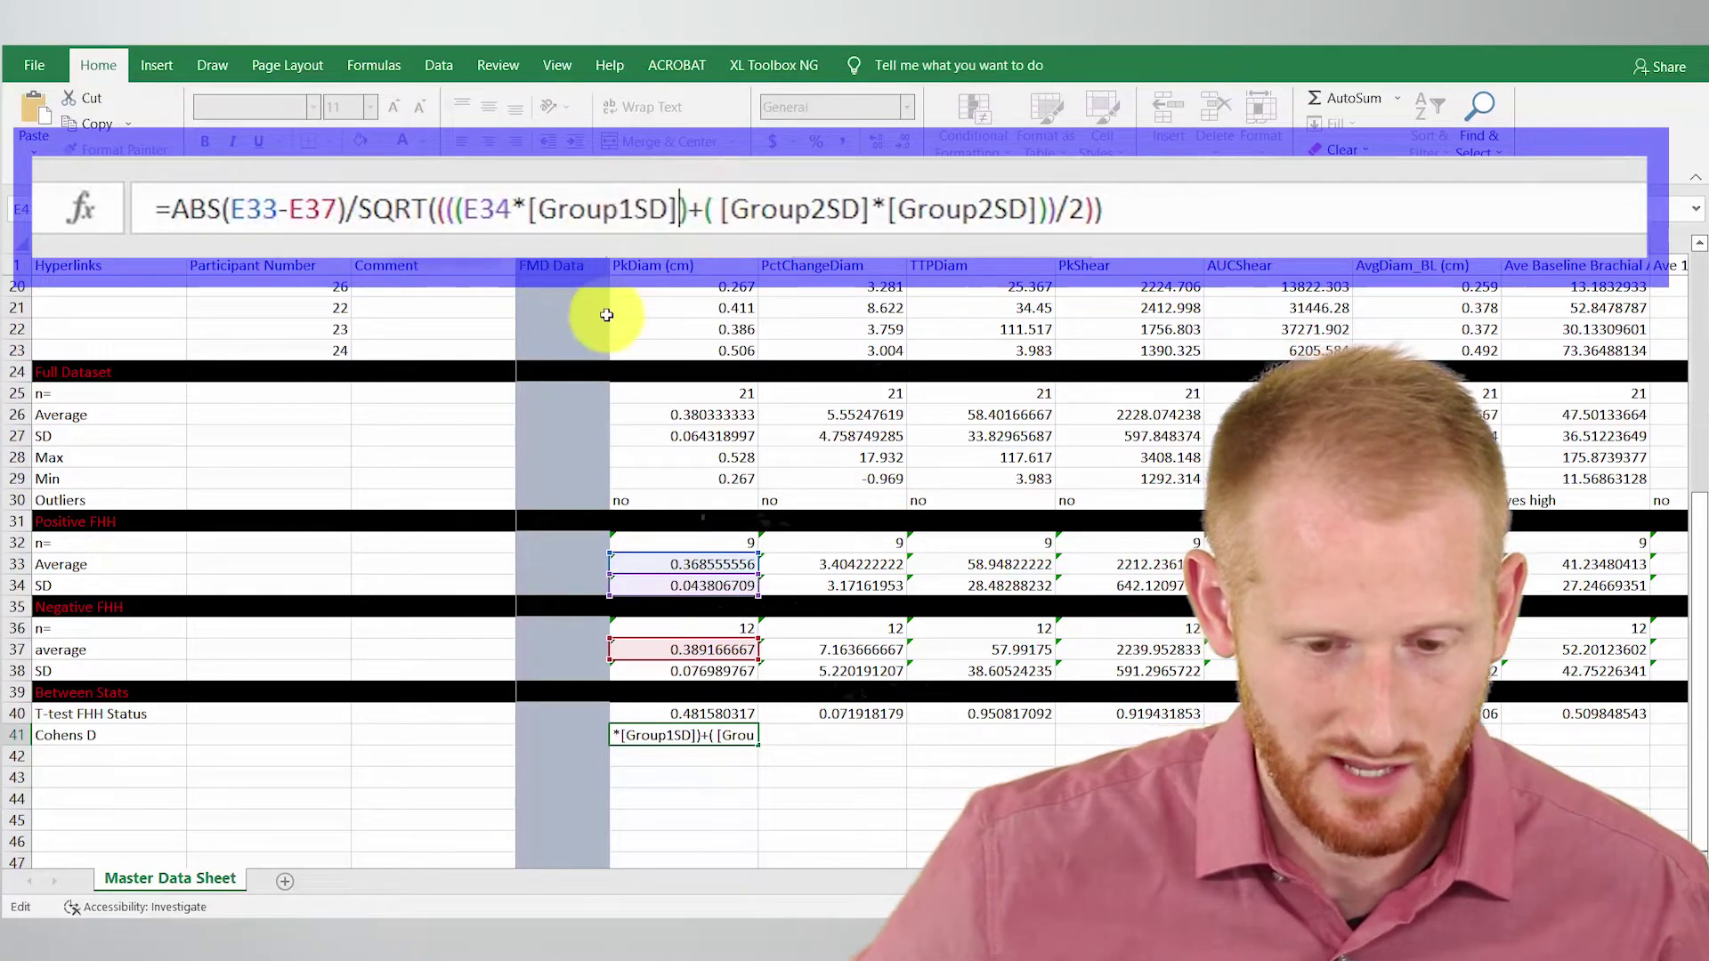
pyautogui.press('BackSpace')
pyautogui.press('BackSpace')
pyautogui.press('BackSpace')
pyautogui.press('BackSpace')
pyautogui.press('BackSpace')
pyautogui.press('BackSpace')
pyautogui.press('BackSpace')
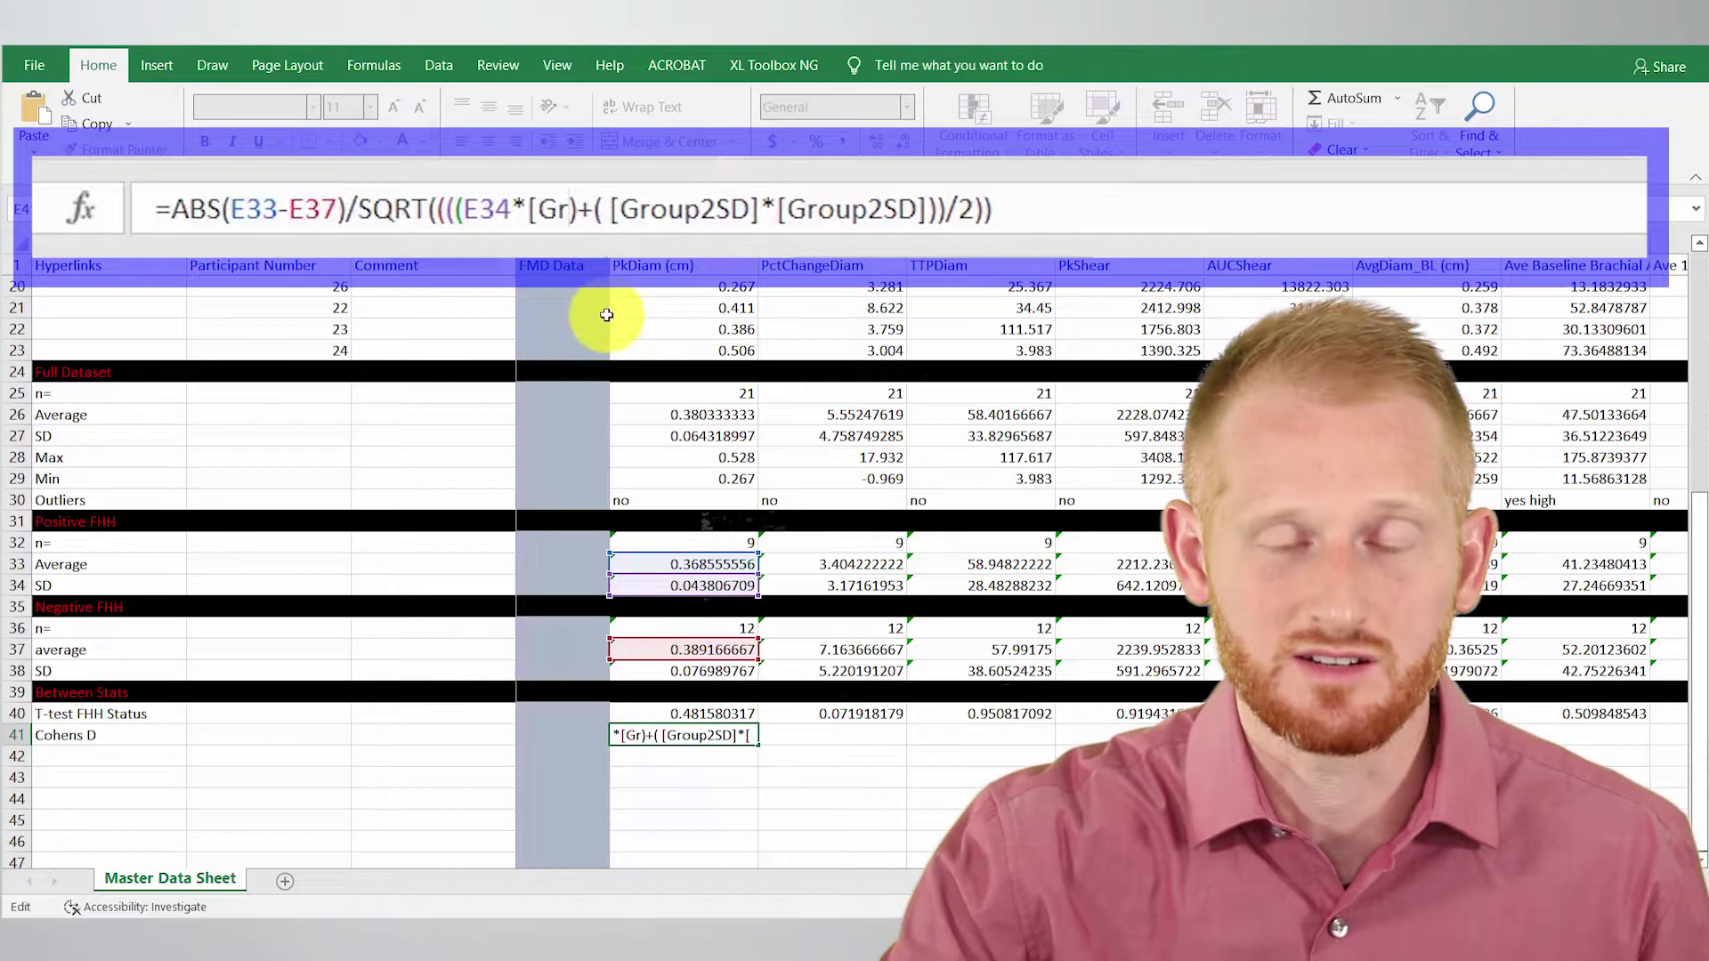
pyautogui.press('BackSpace')
pyautogui.press('BackSpace')
pyautogui.press('BackSpace')
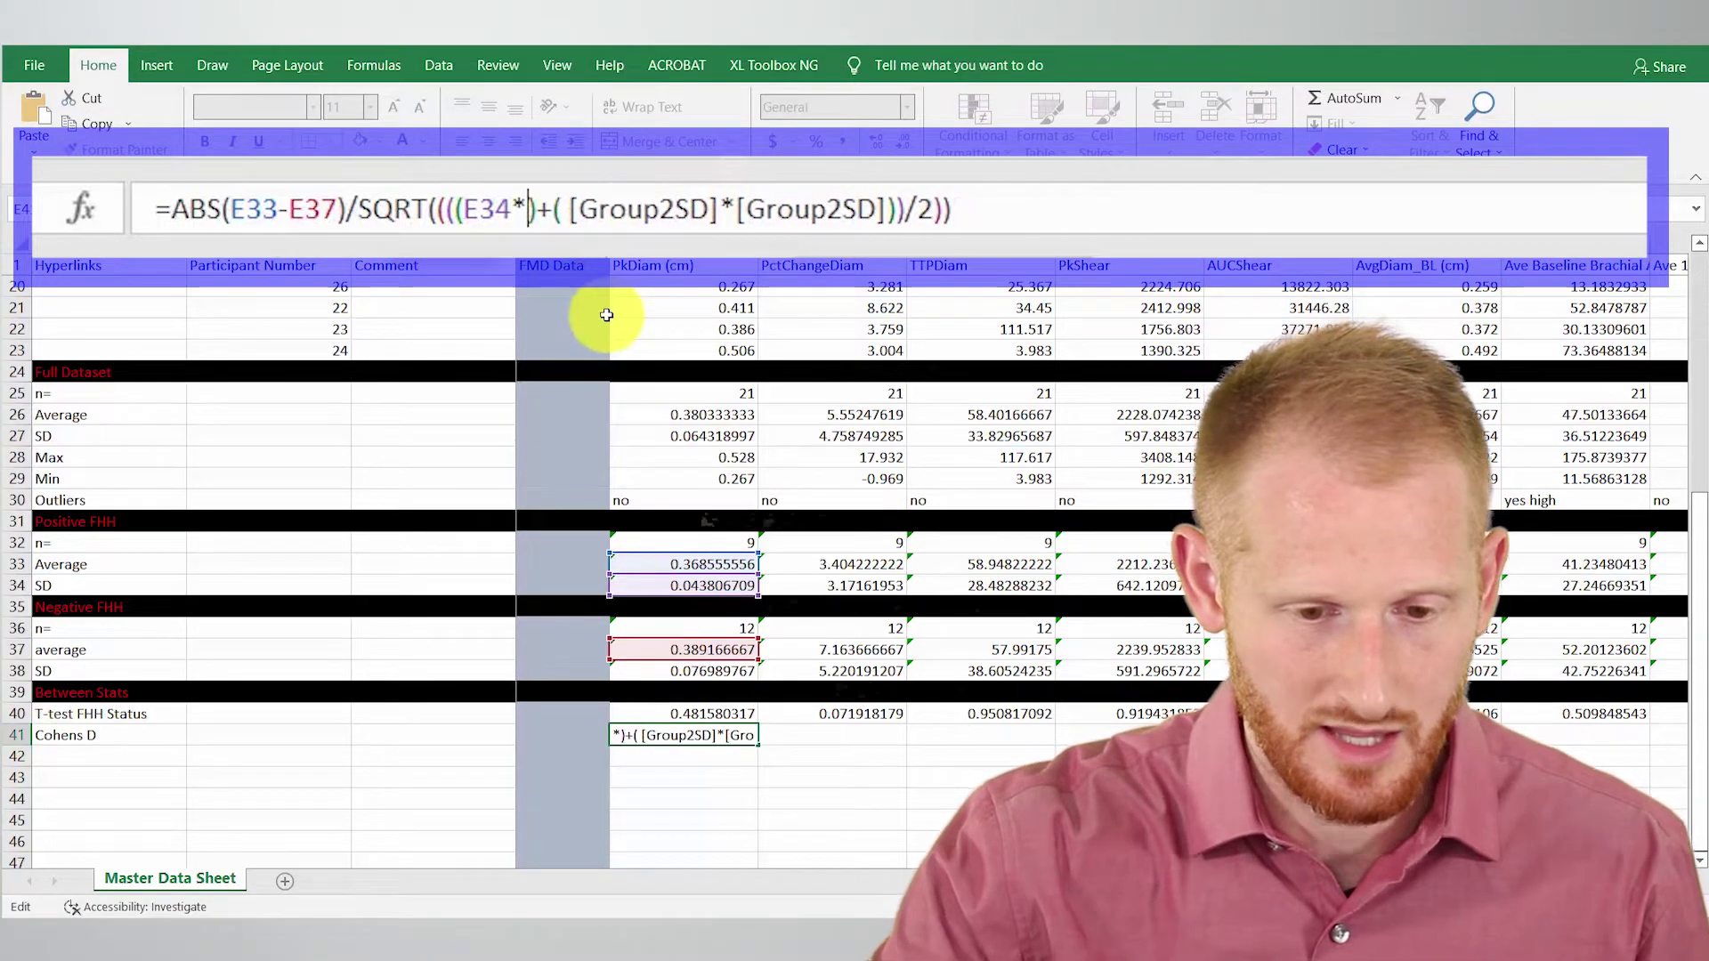
pyautogui.click(683, 586)
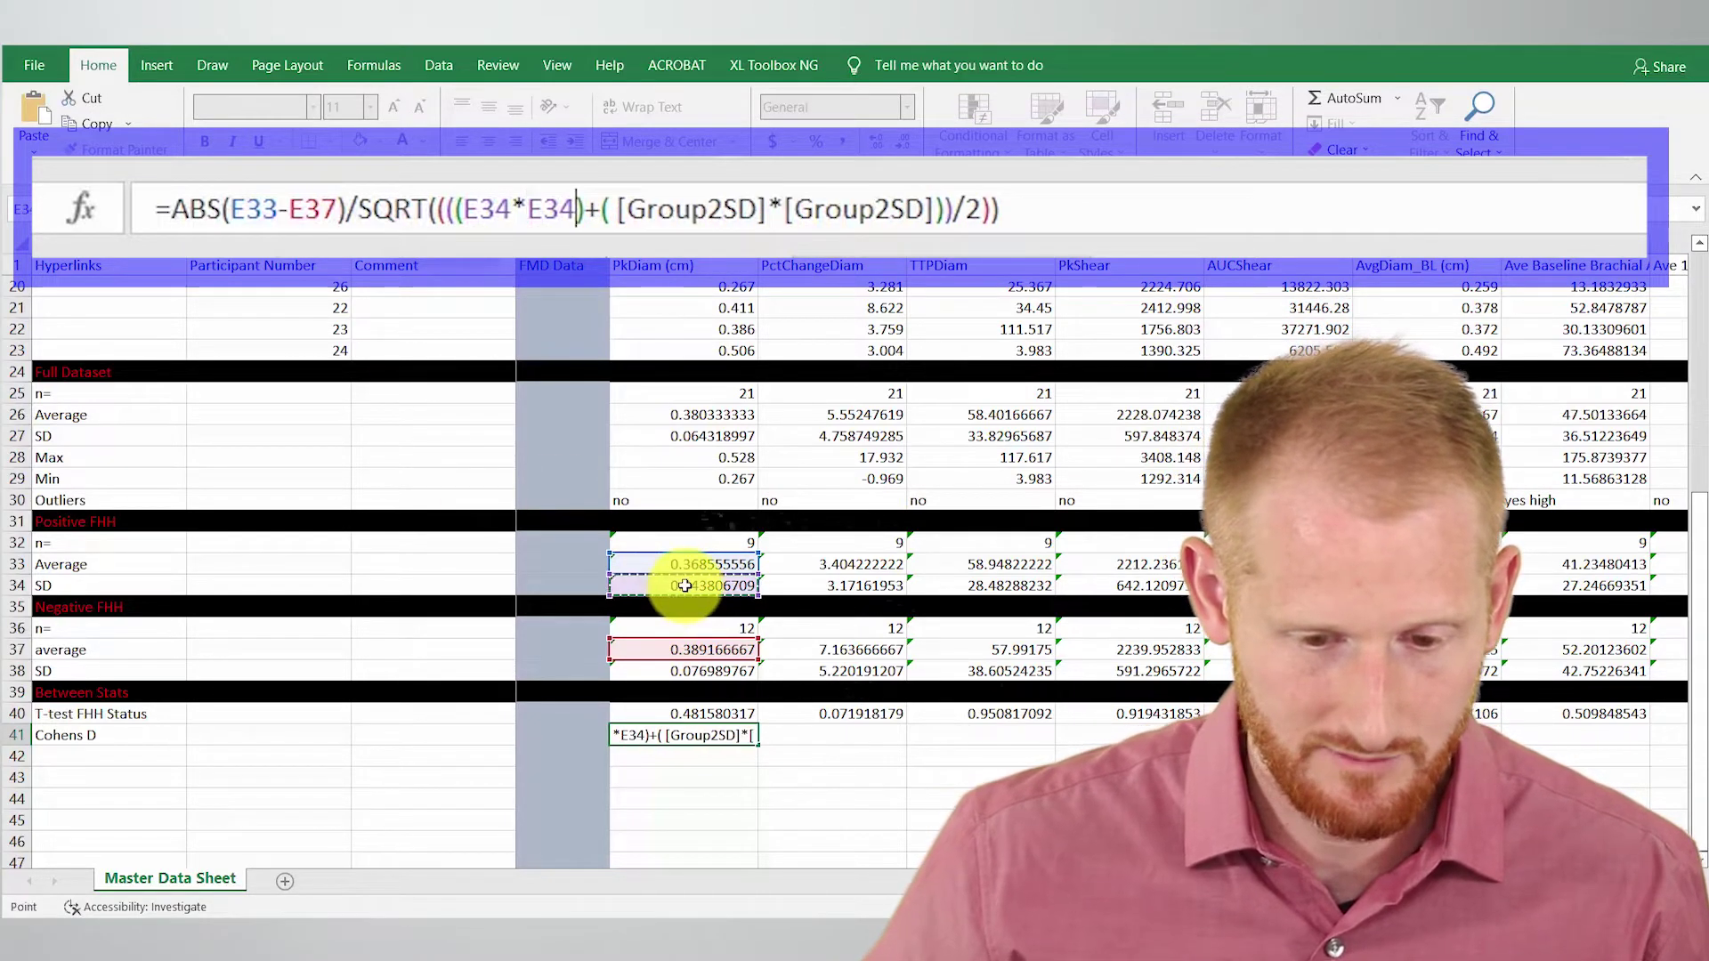
# Step: Replace the Group2SD placeholders with E38*E38 and commit, giving 0.329063521
pyautogui.click(769, 210)
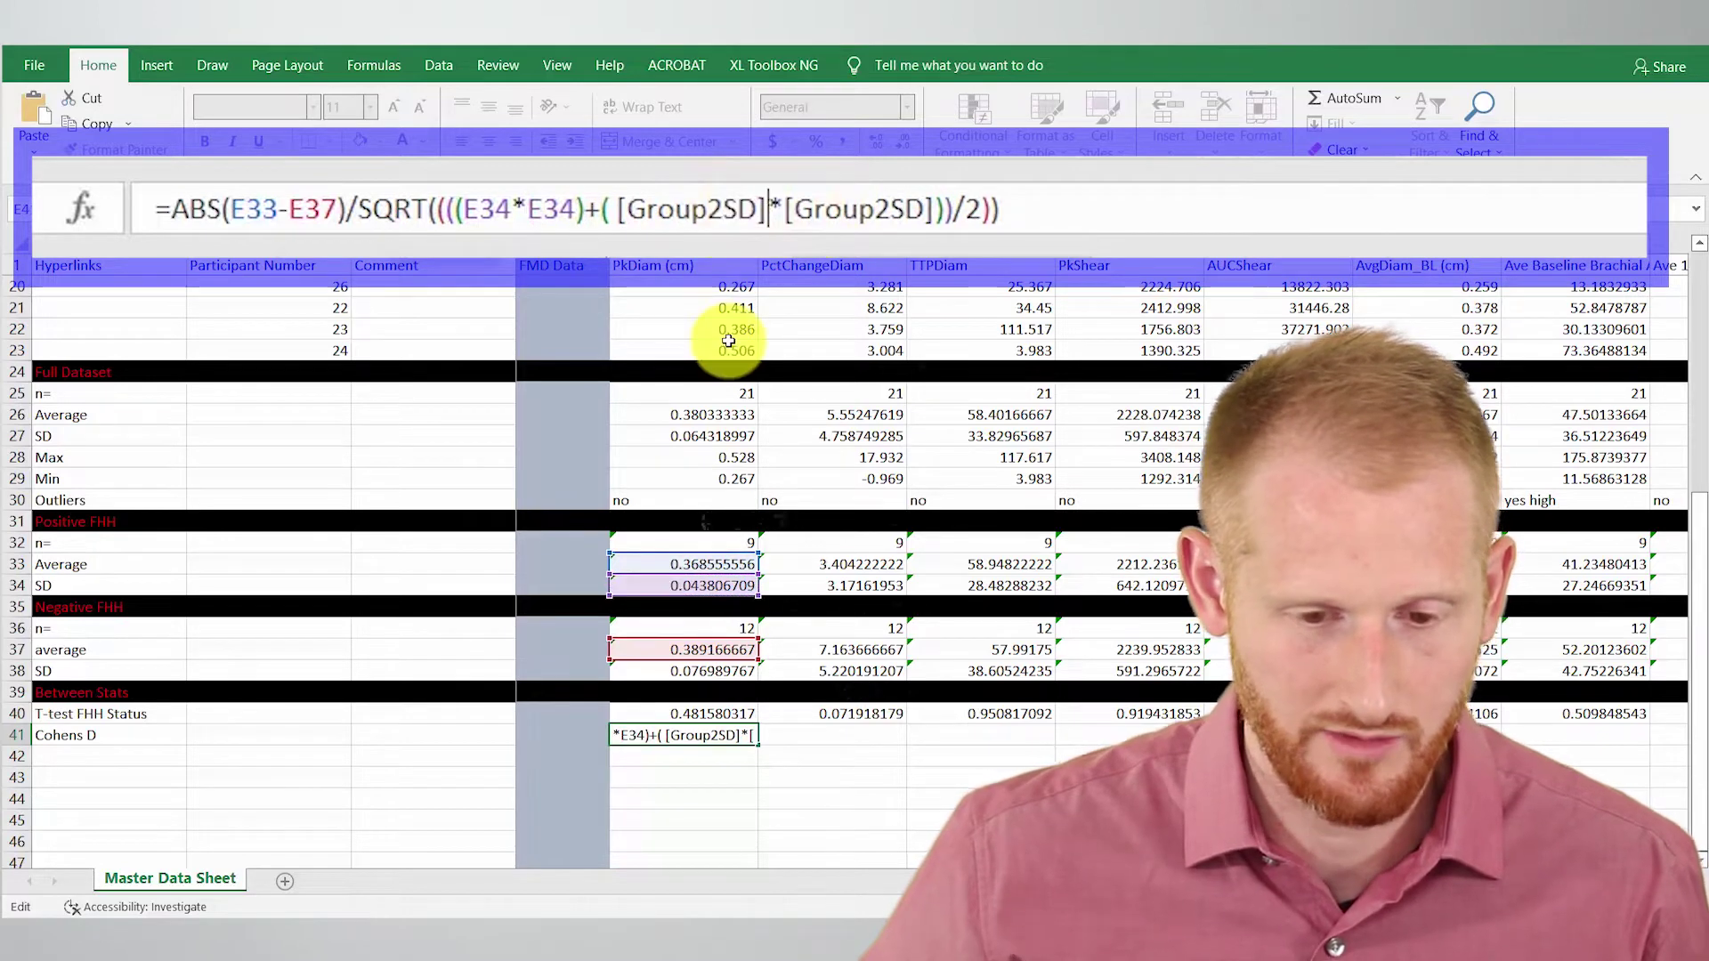
pyautogui.press('BackSpace')
pyautogui.press('BackSpace')
pyautogui.press('BackSpace')
pyautogui.press('BackSpace')
pyautogui.press('BackSpace')
pyautogui.press('BackSpace')
pyautogui.press('BackSpace')
pyautogui.press('BackSpace')
pyautogui.press('BackSpace')
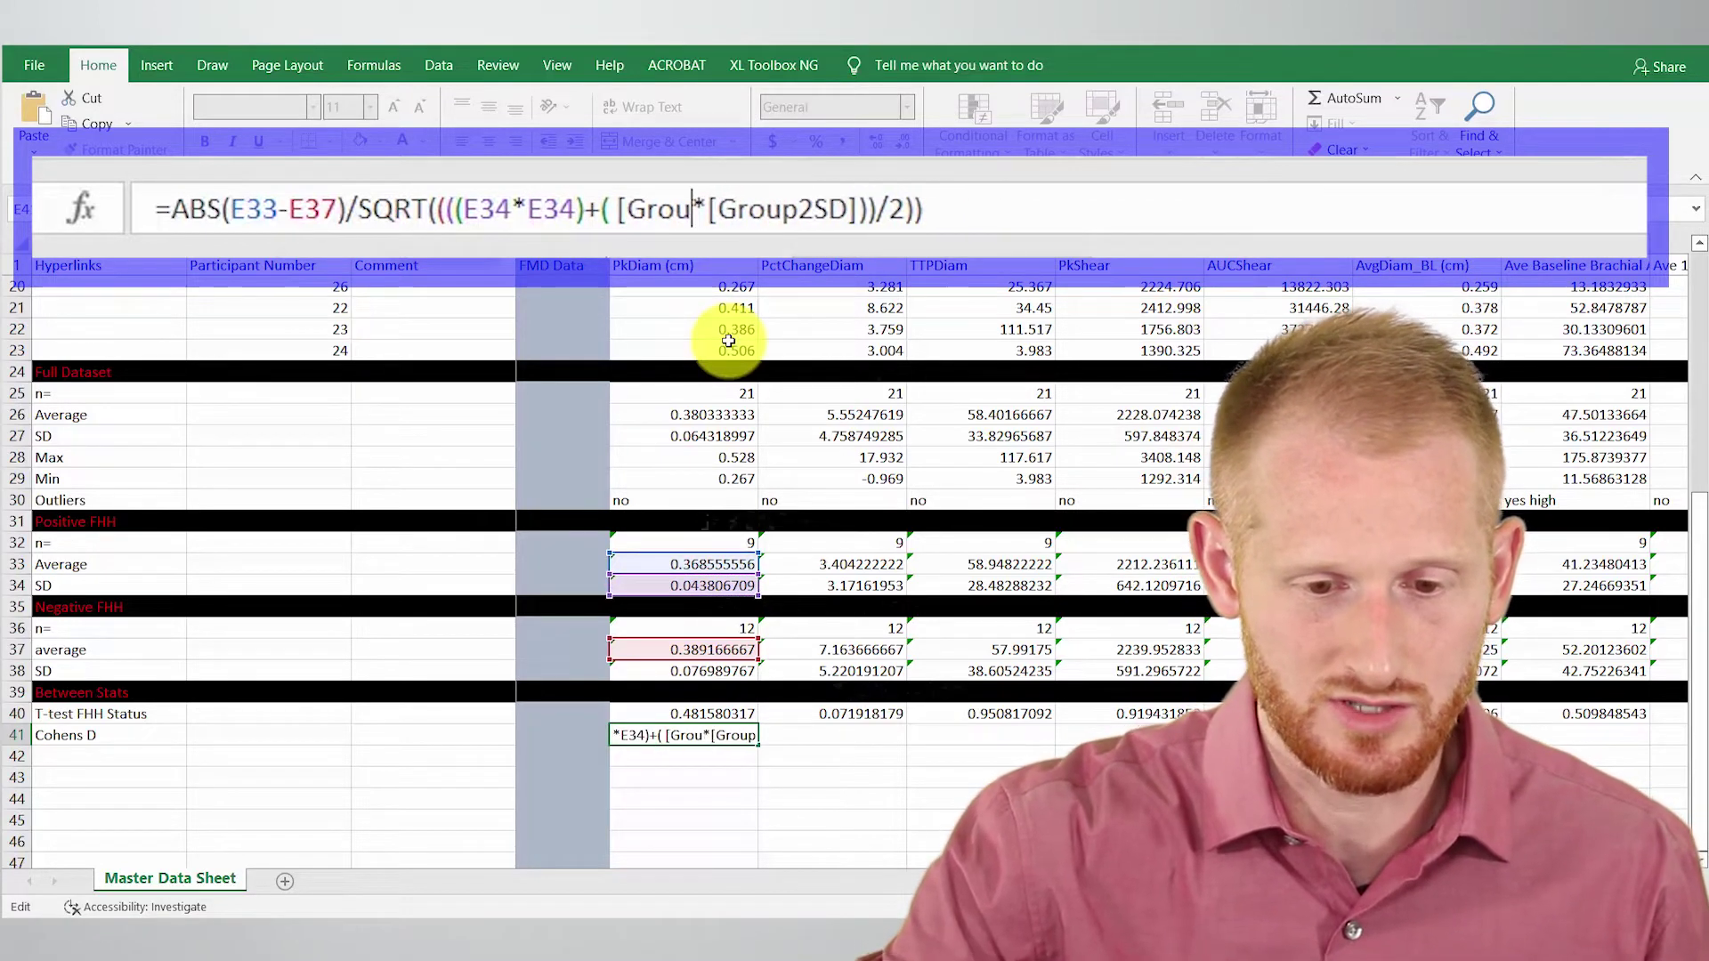
pyautogui.press('BackSpace')
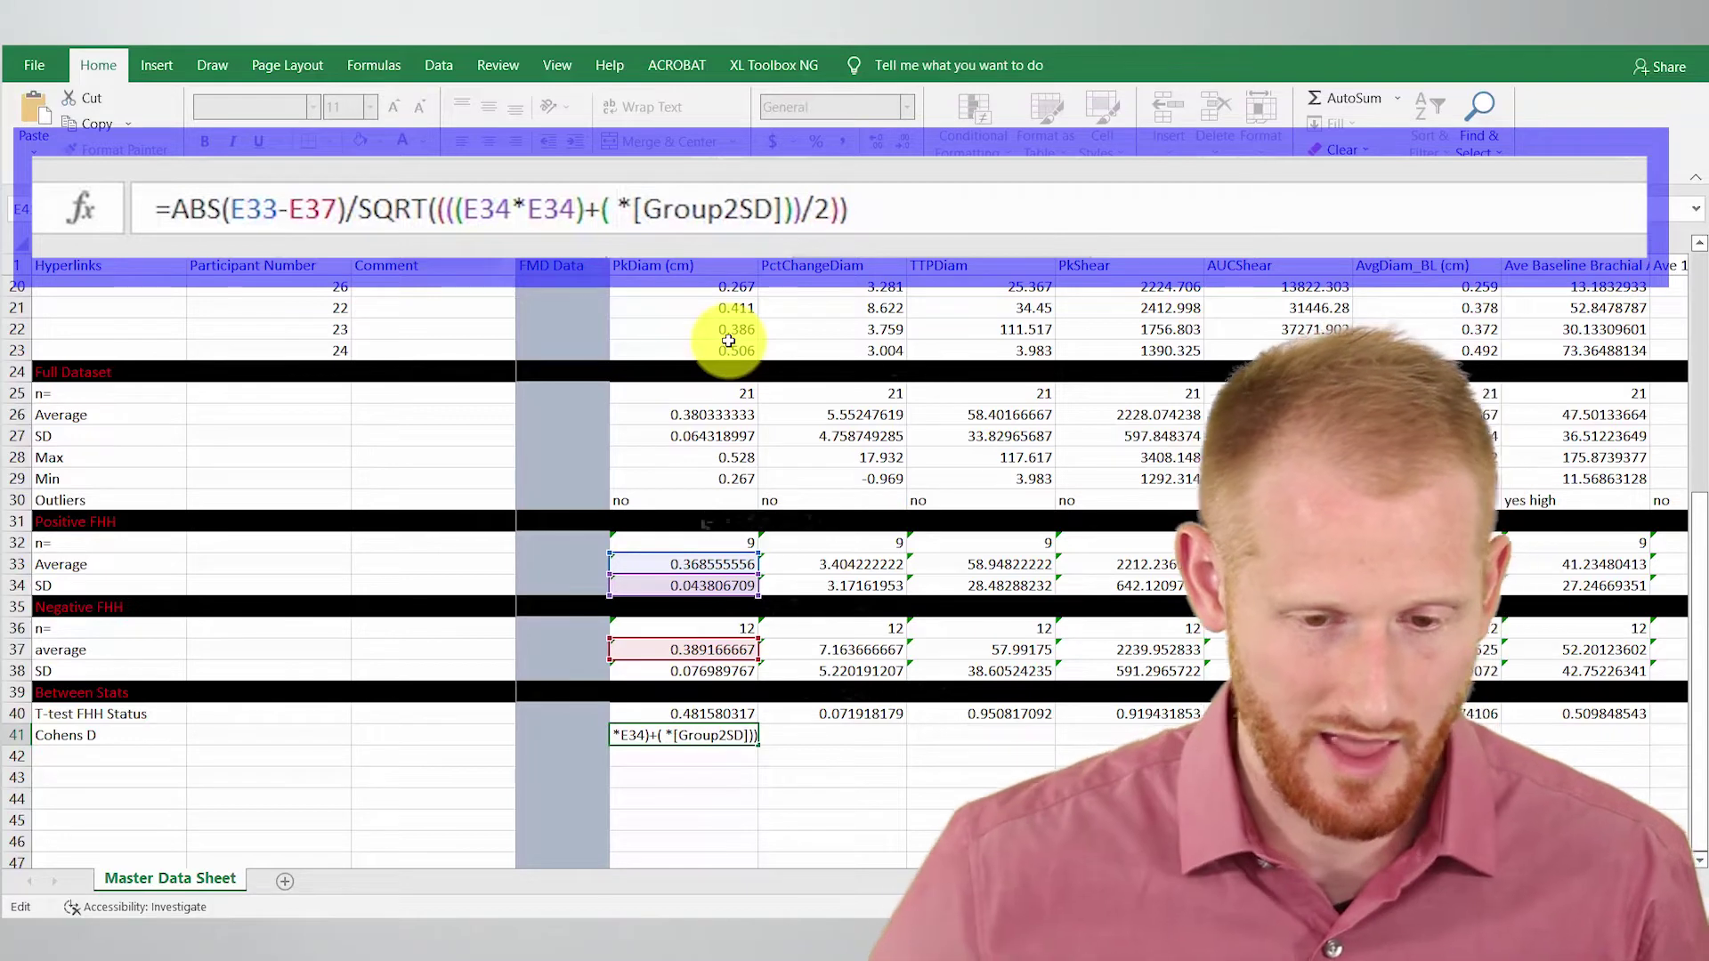
pyautogui.click(712, 672)
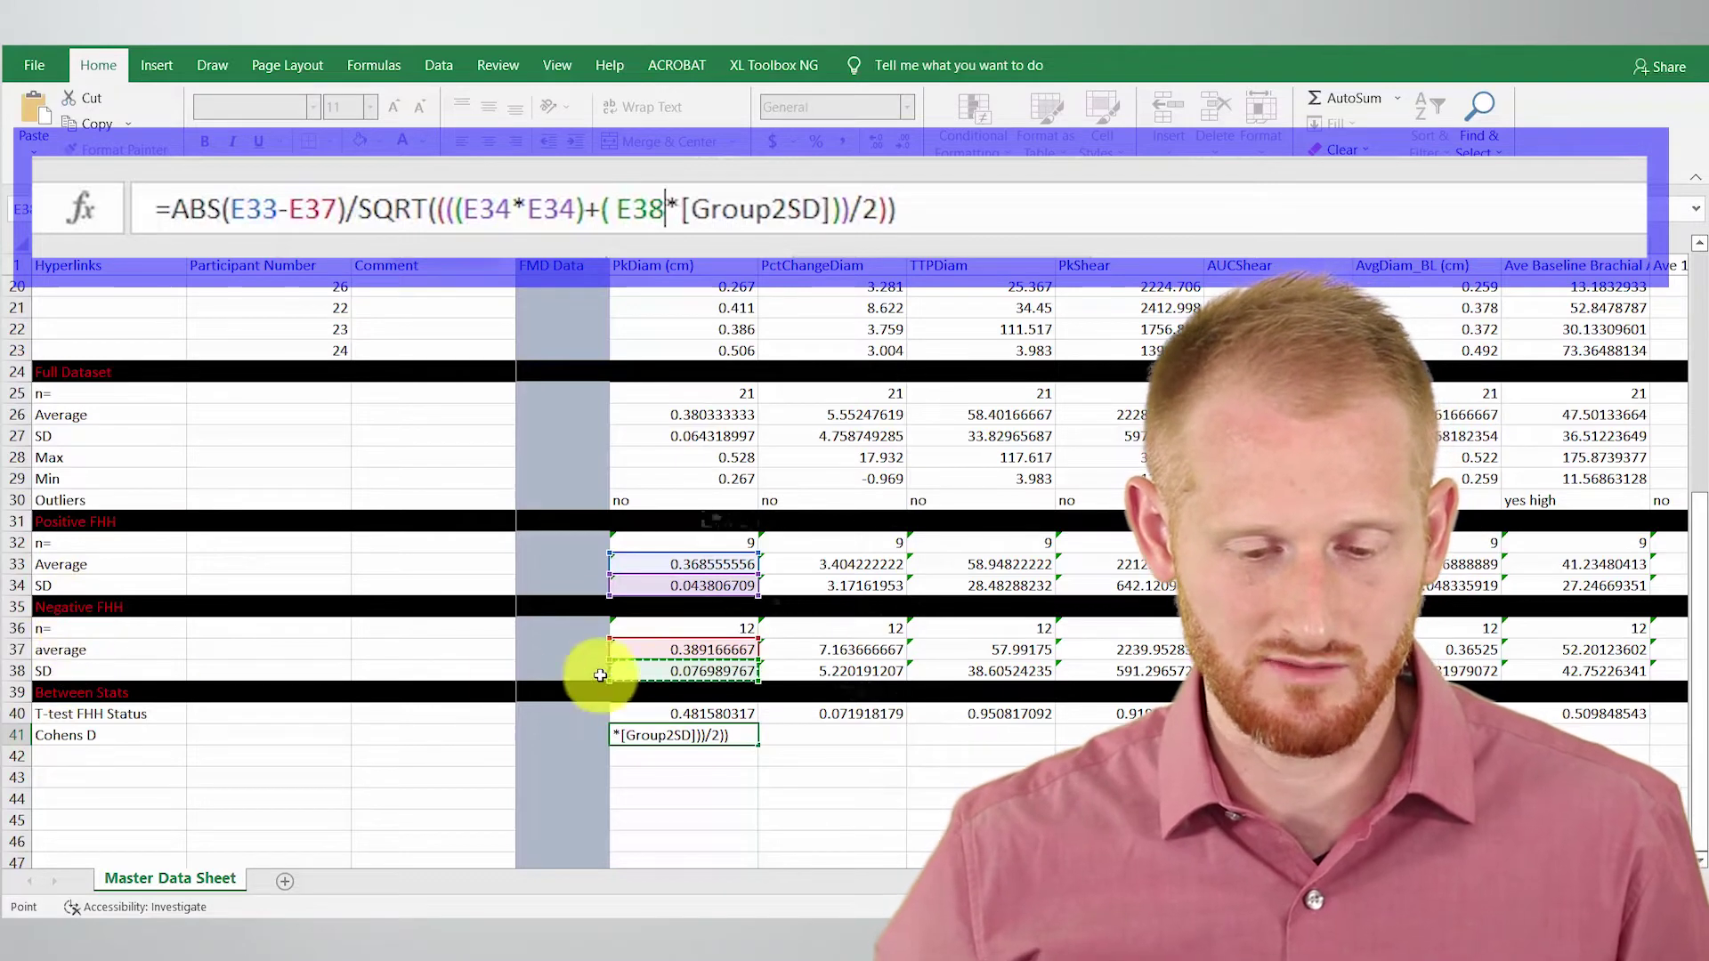
pyautogui.click(834, 219)
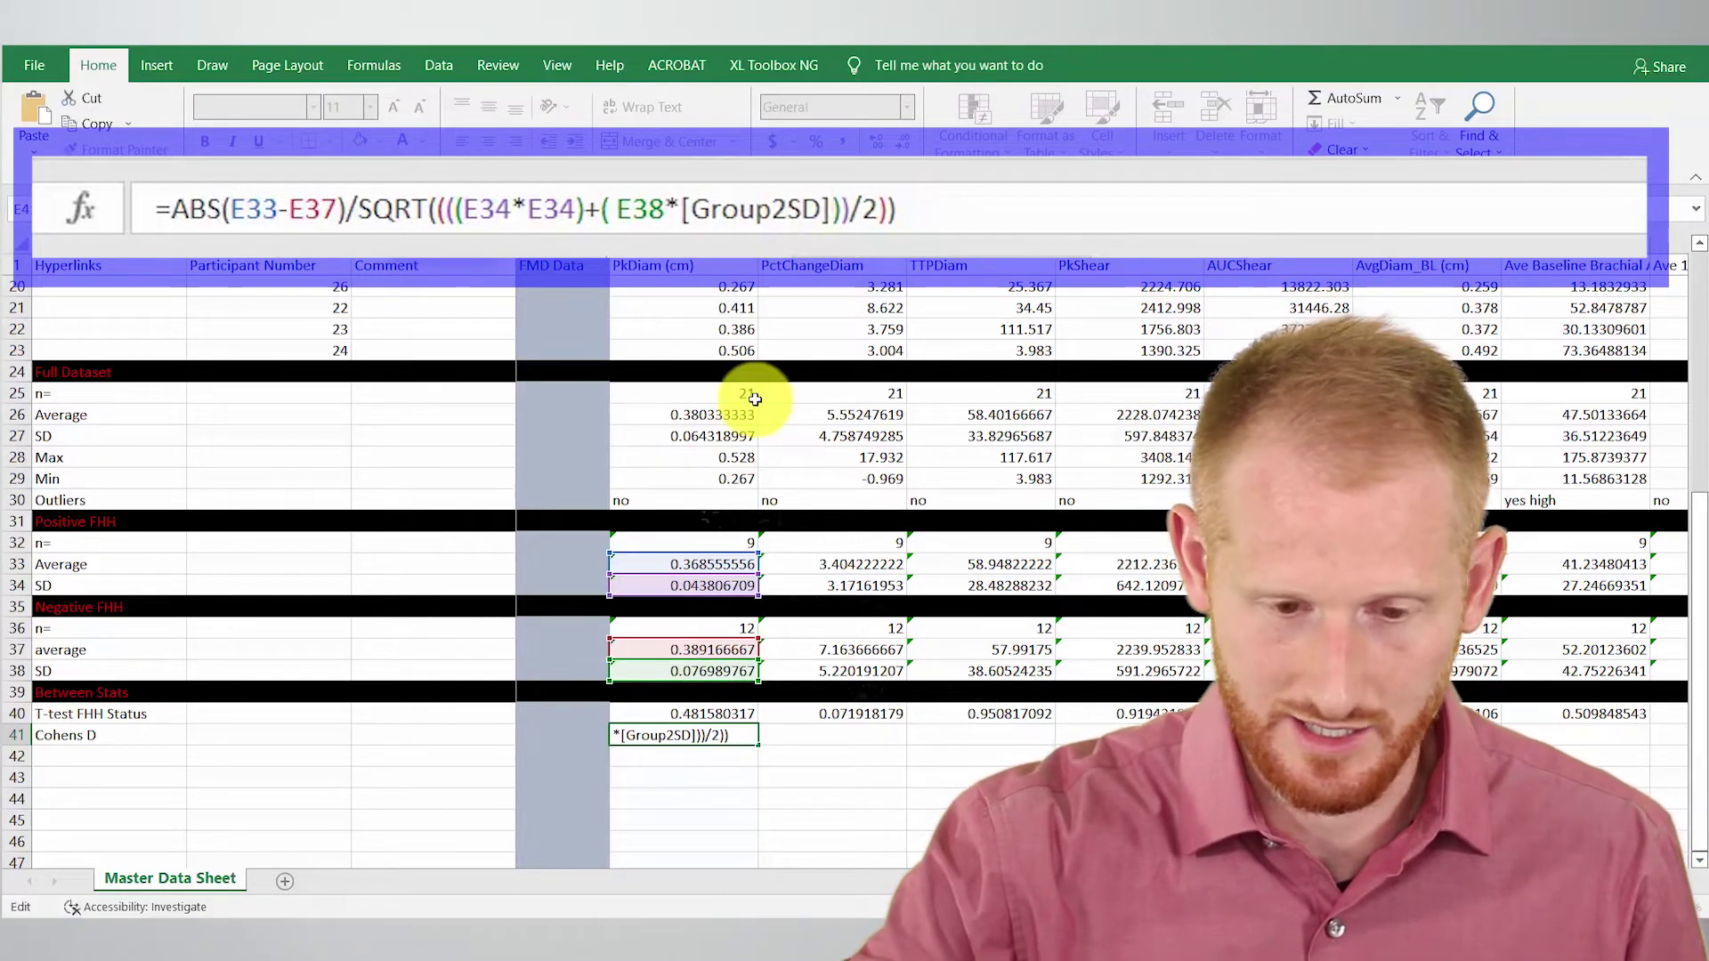
pyautogui.press('BackSpace')
pyautogui.press('BackSpace')
pyautogui.press('BackSpace')
pyautogui.press('BackSpace')
pyautogui.press('BackSpace')
pyautogui.press('BackSpace')
pyautogui.press('BackSpace')
pyautogui.press('BackSpace')
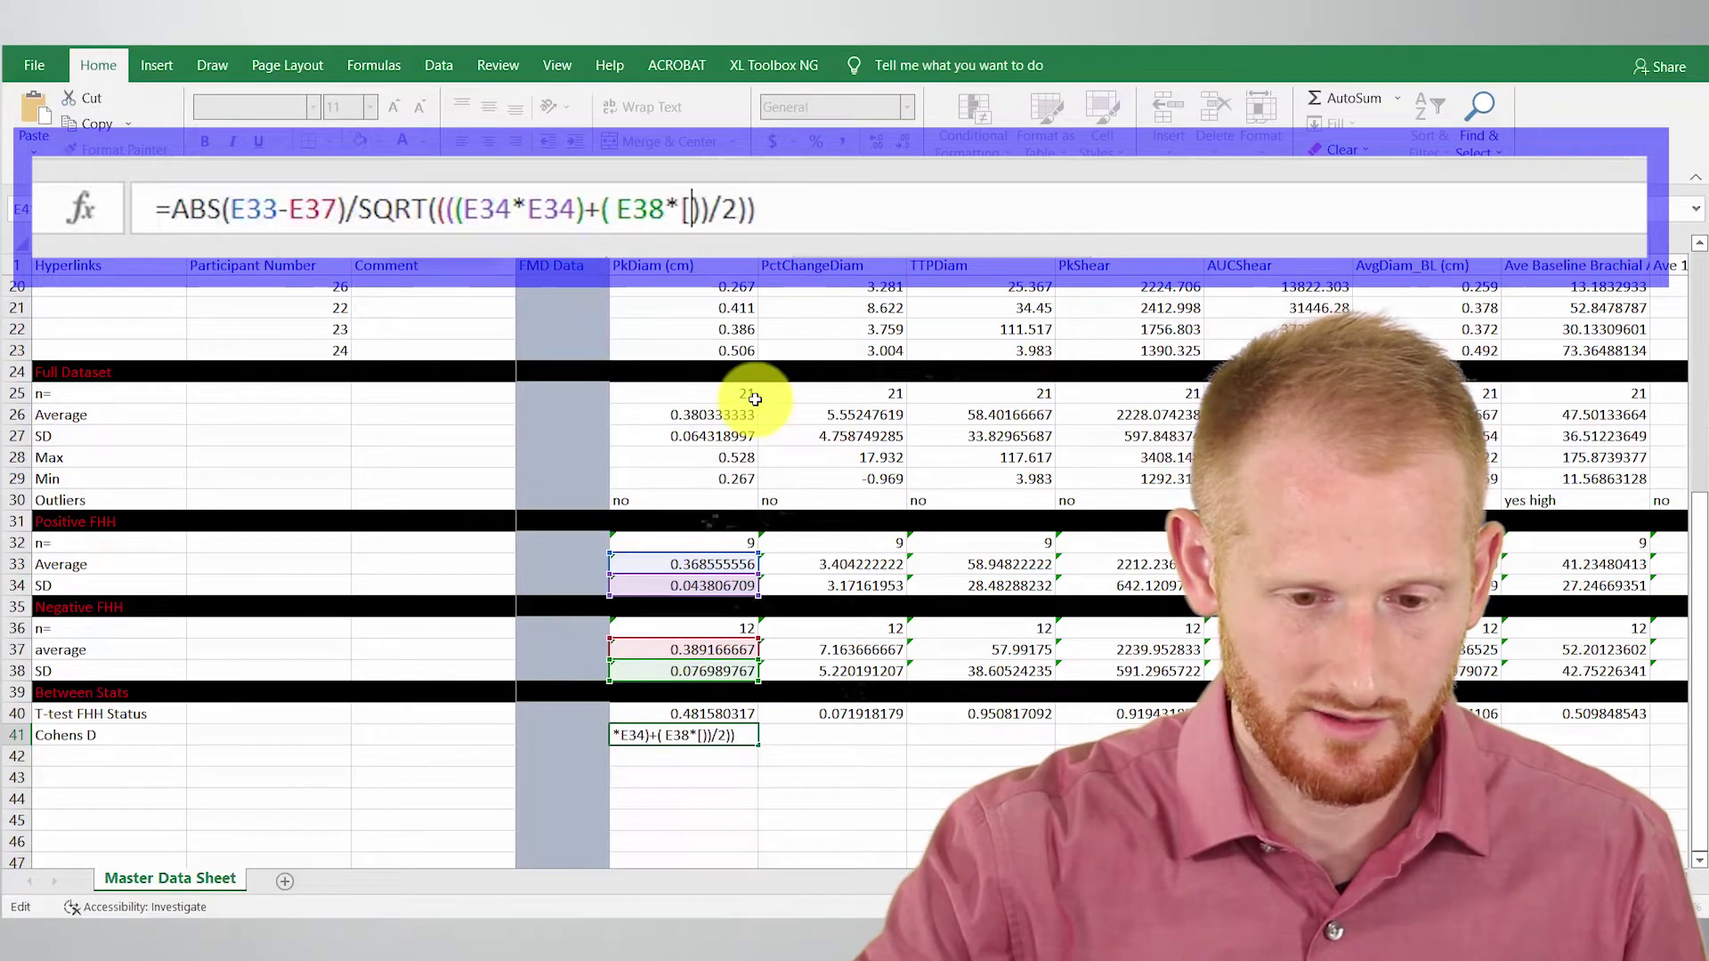
pyautogui.press('BackSpace')
pyautogui.press('Delete')
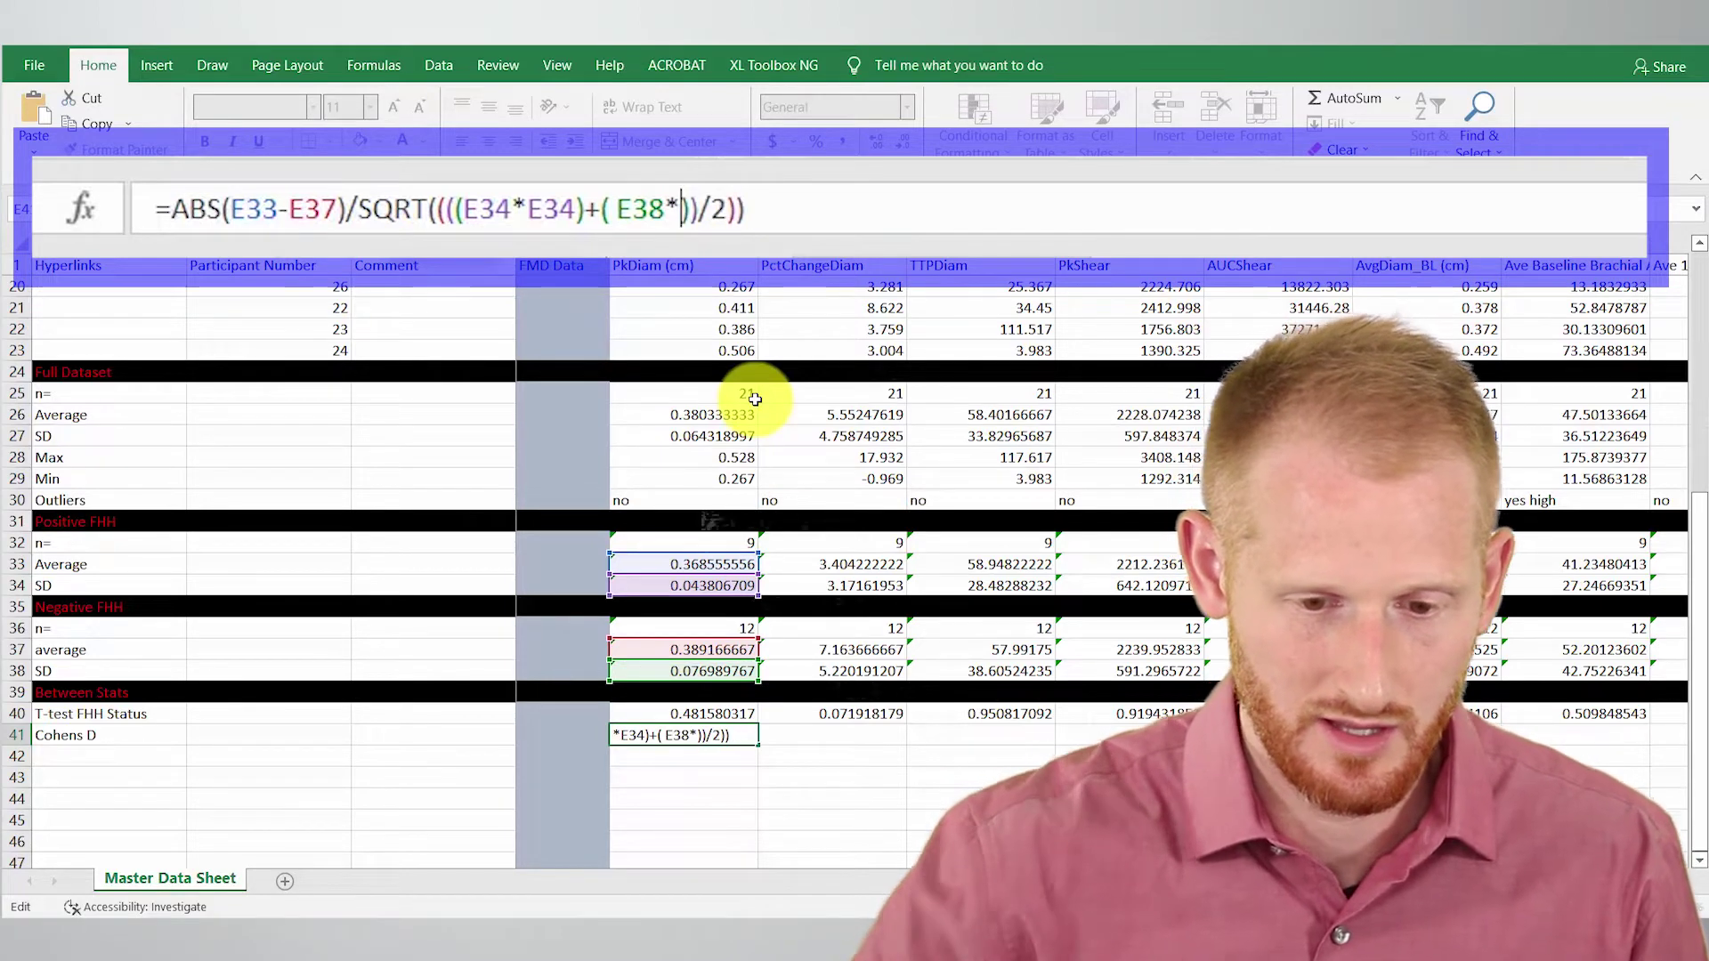
pyautogui.click(721, 674)
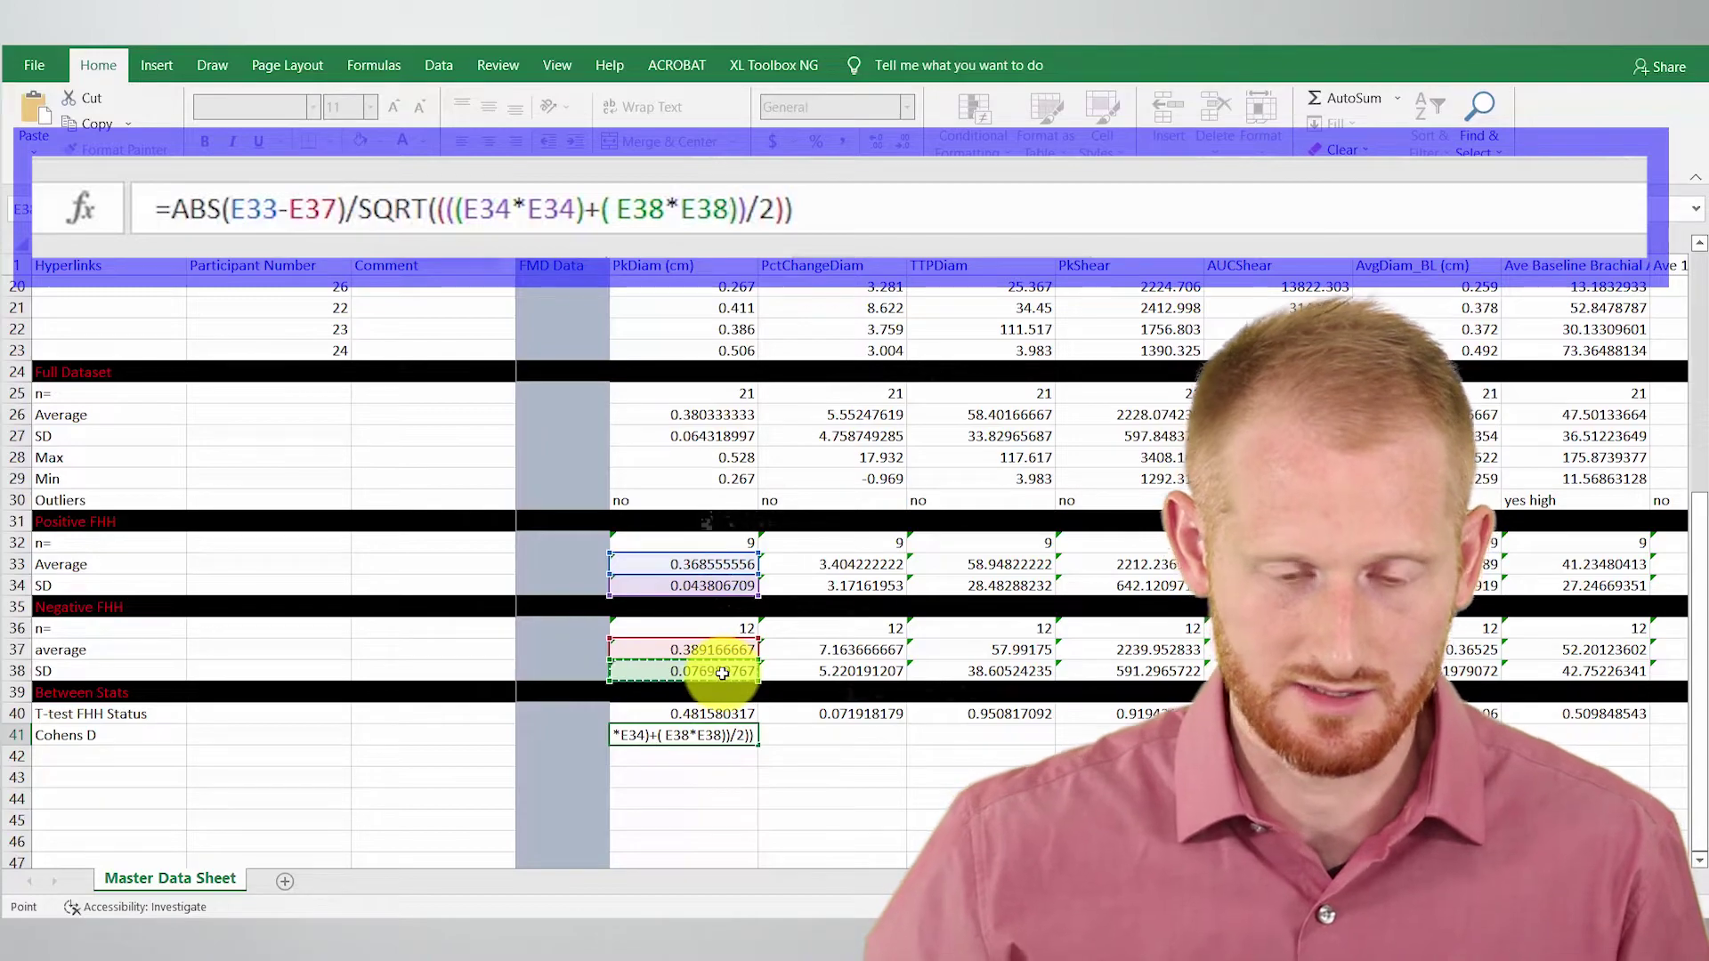
pyautogui.press('Return')
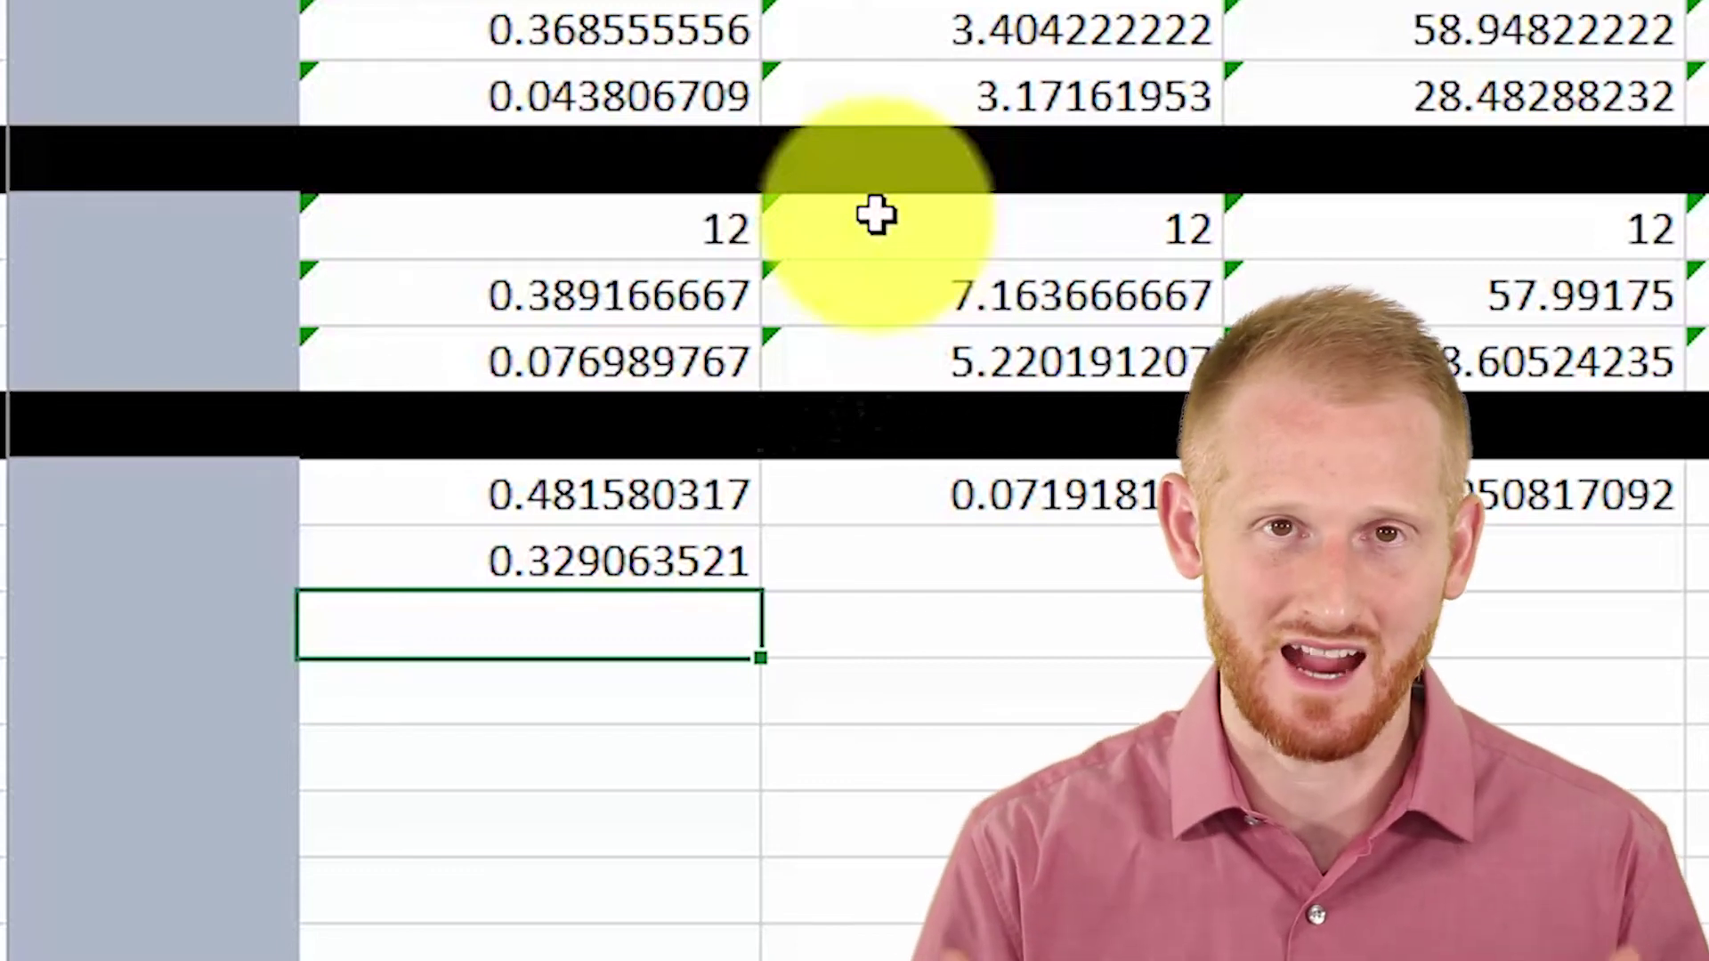
# Step: Fill E41's Cohens D formula right across row 41 through column AR
pyautogui.press('Down')
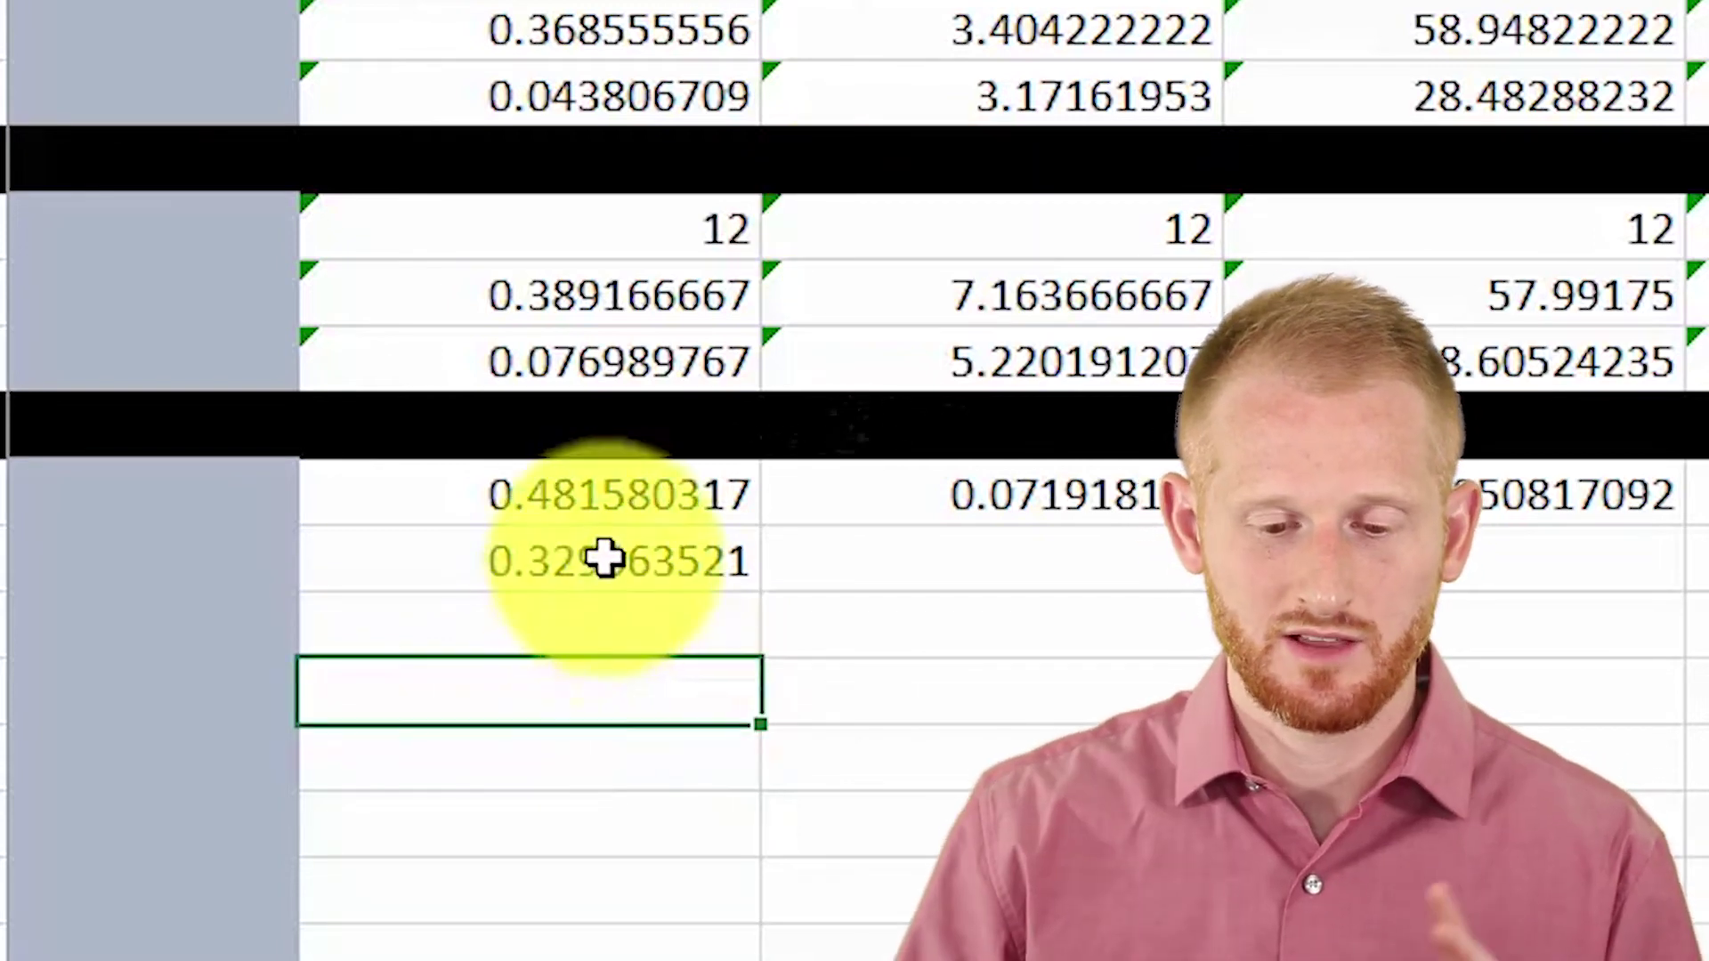
pyautogui.click(602, 561)
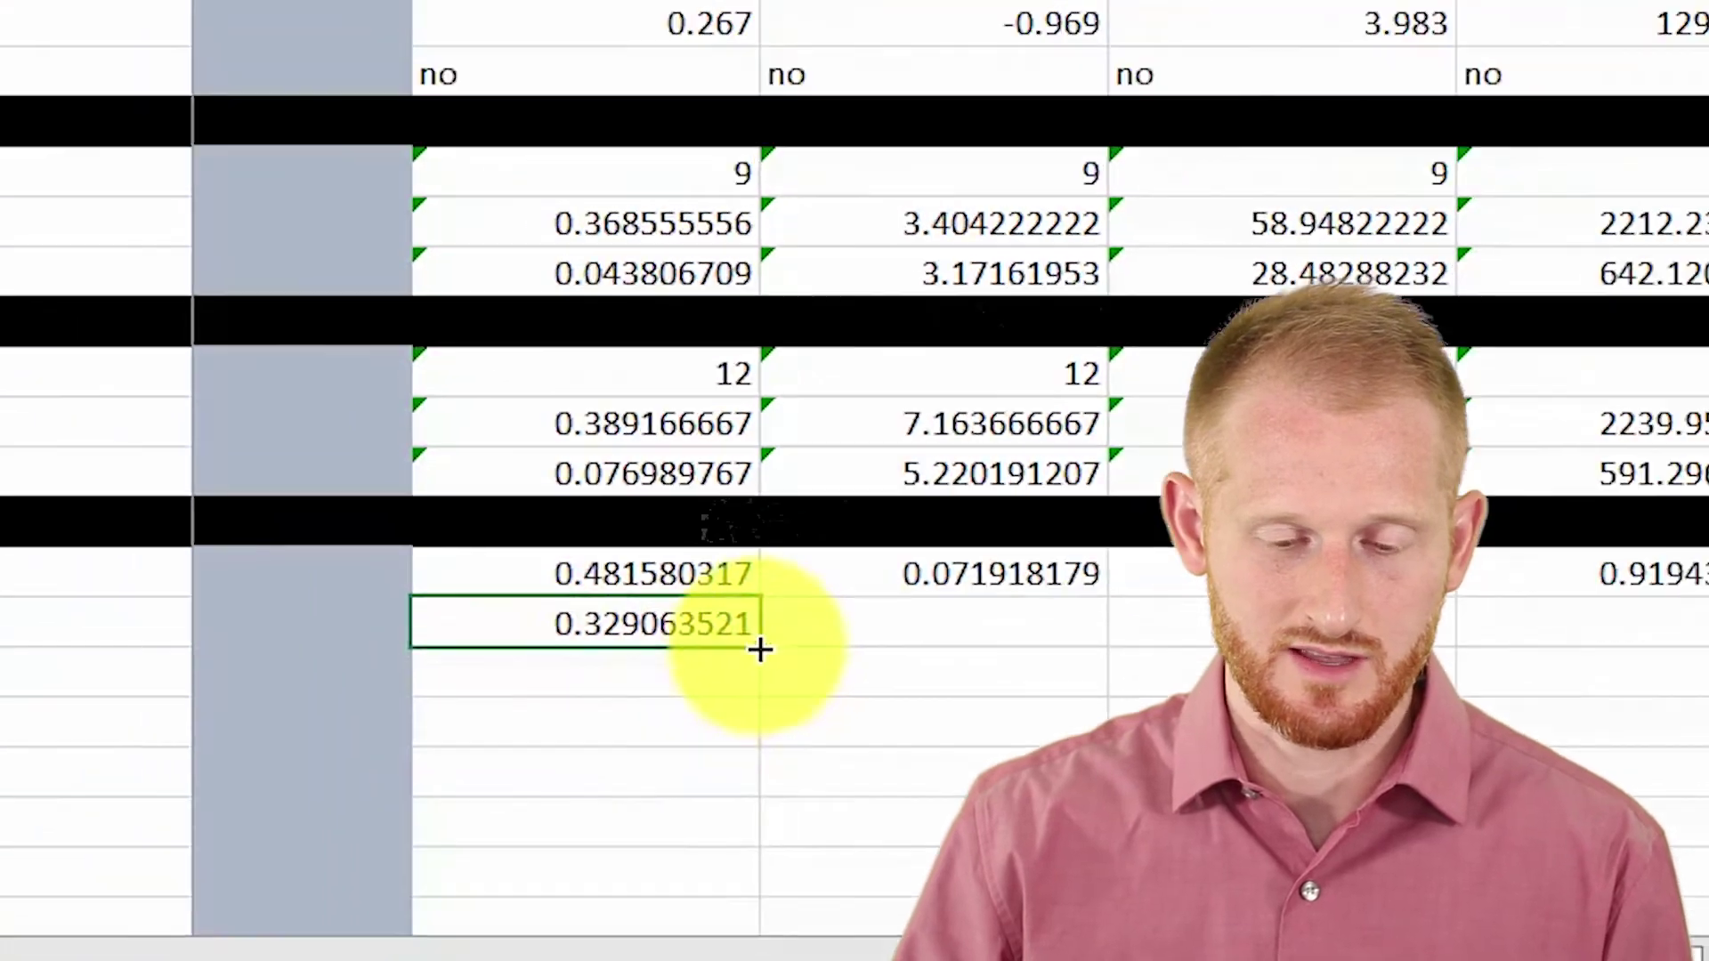
pyautogui.moveTo(759, 650); pyautogui.dragTo(1527, 730)
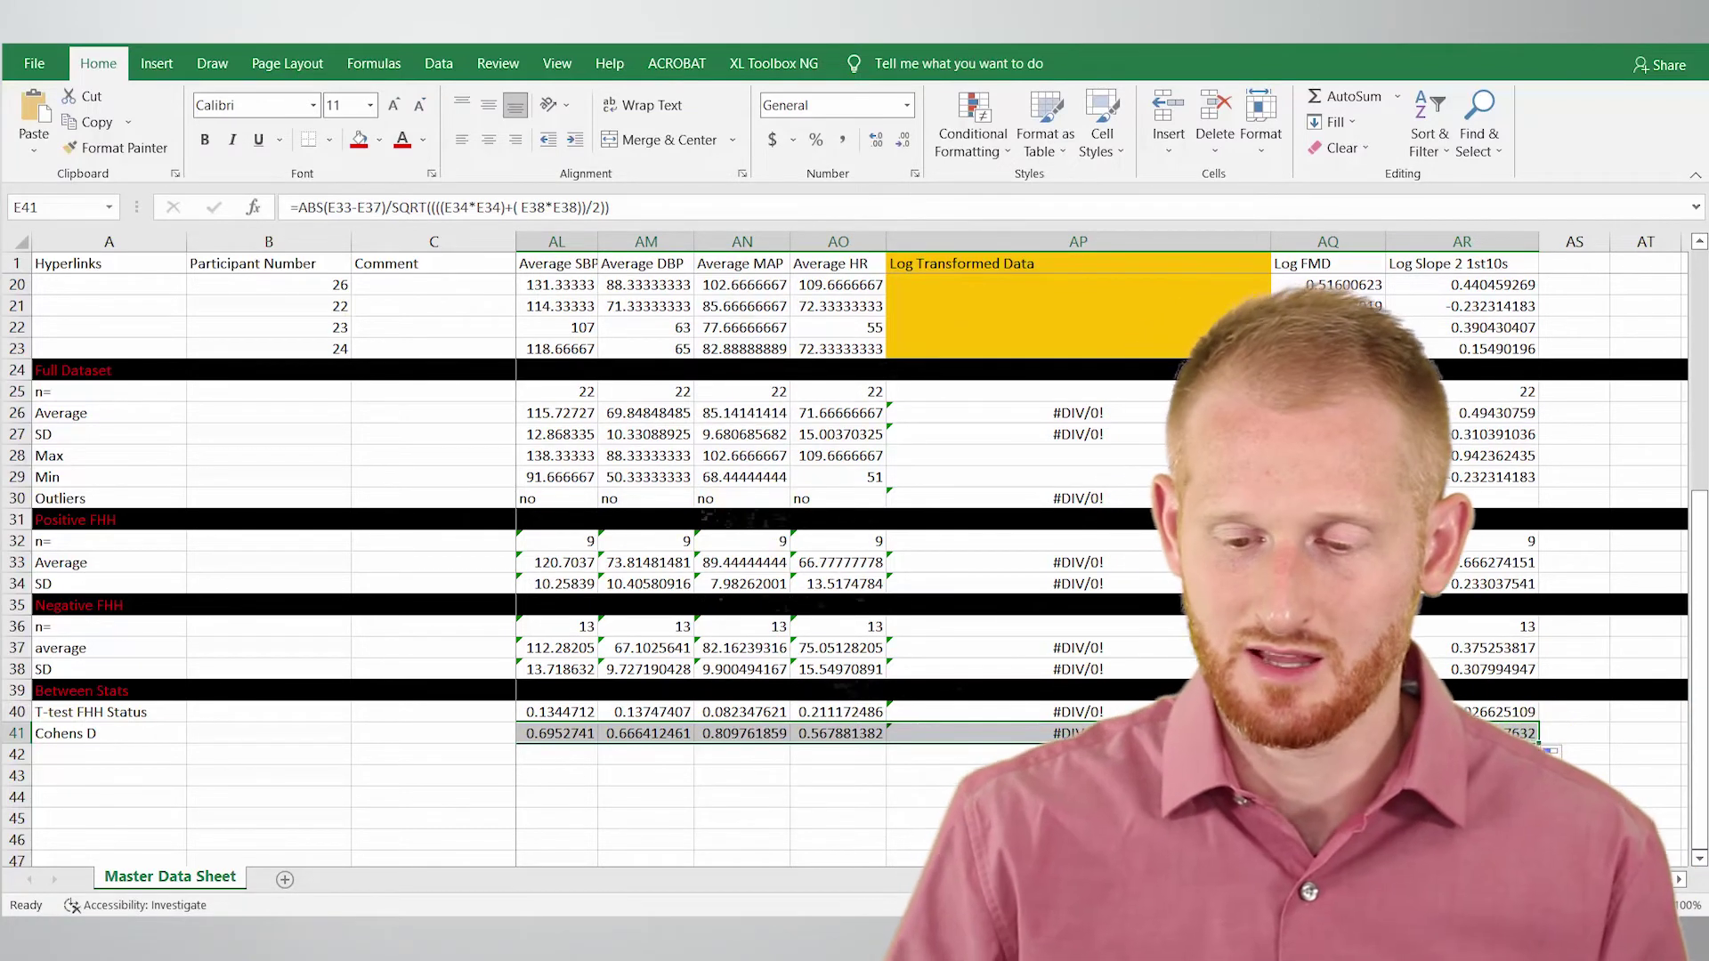
pyautogui.click(1462, 797)
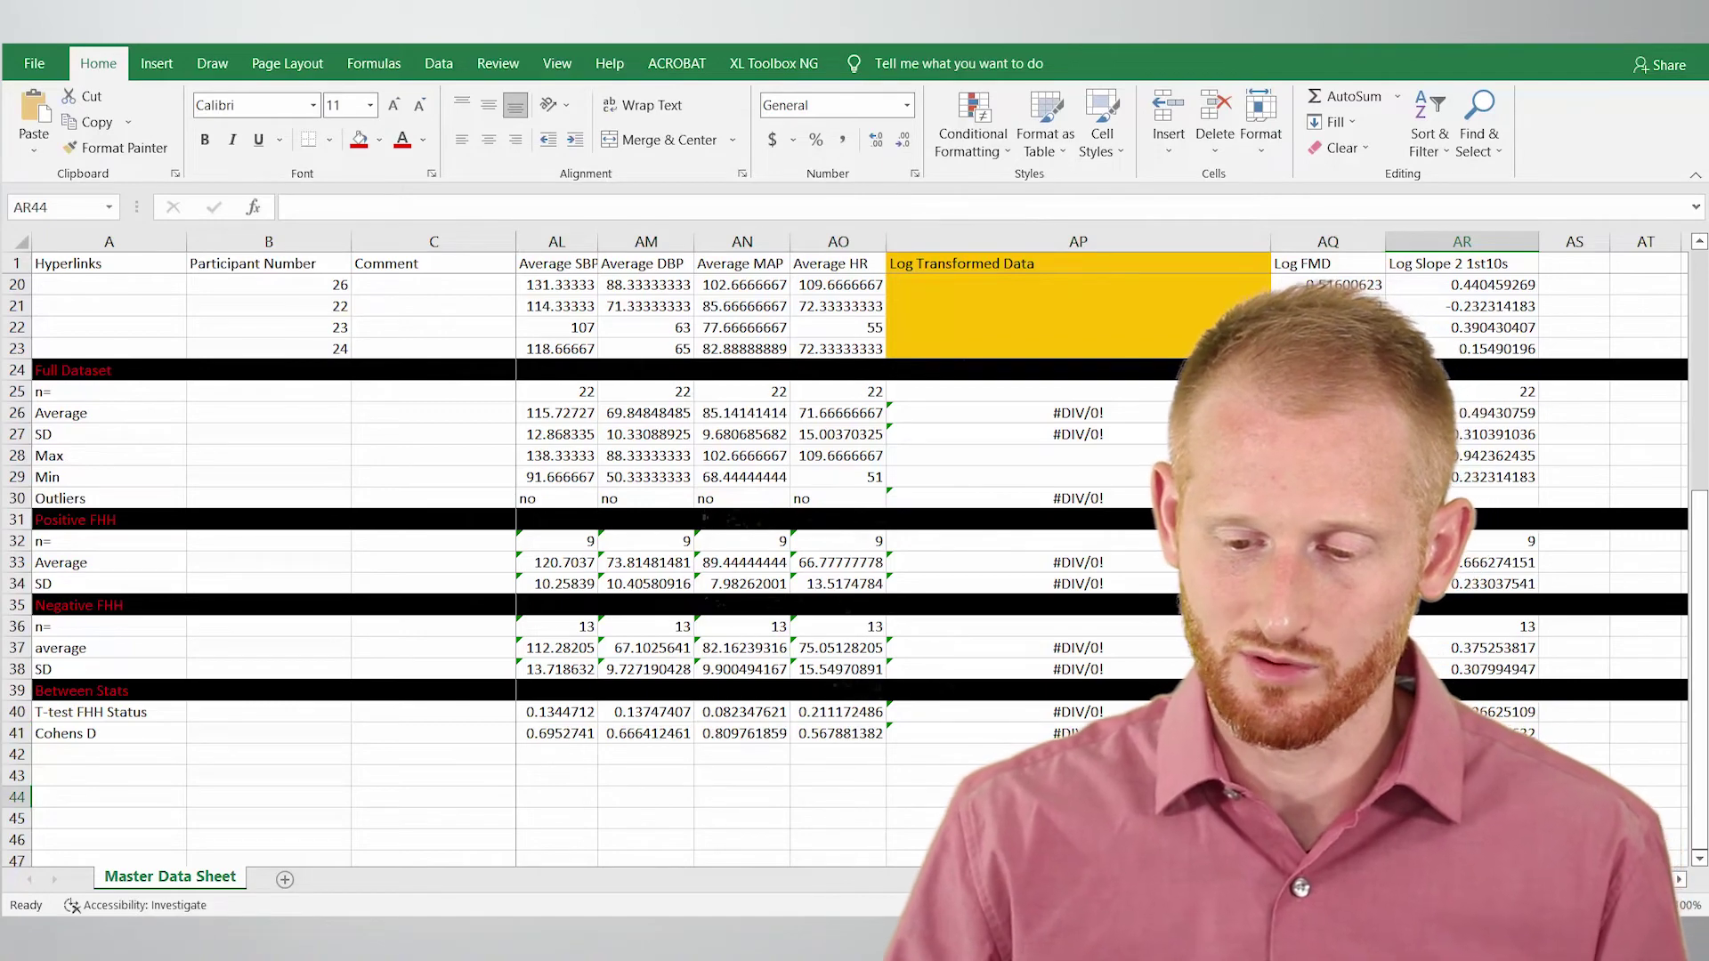